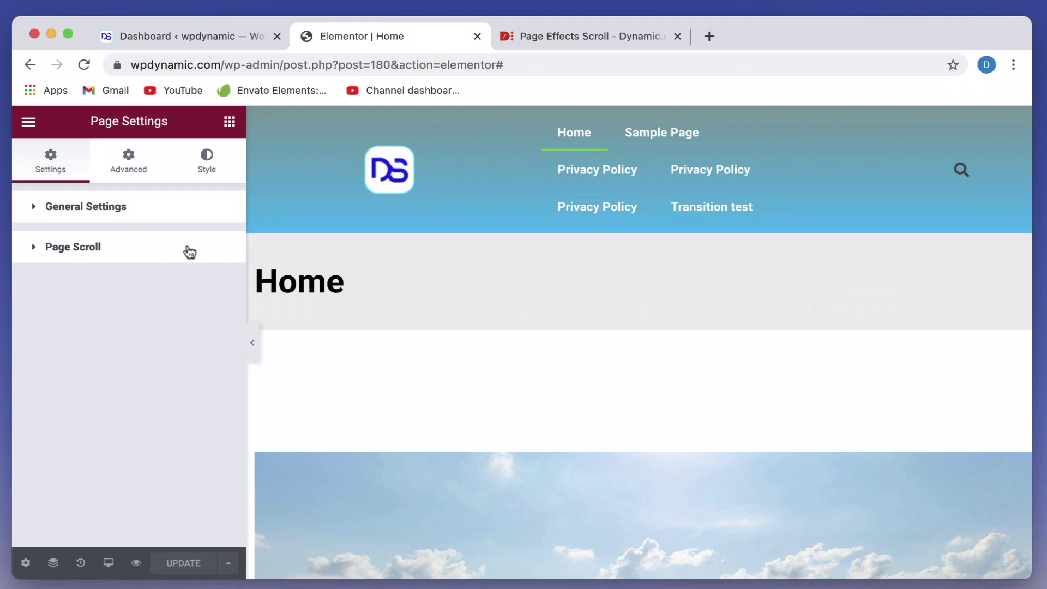
# - Switch Page Scroll settings to YES with Effects Scroll off, then view the WordPress Dashboard
pyautogui.click(154, 248)
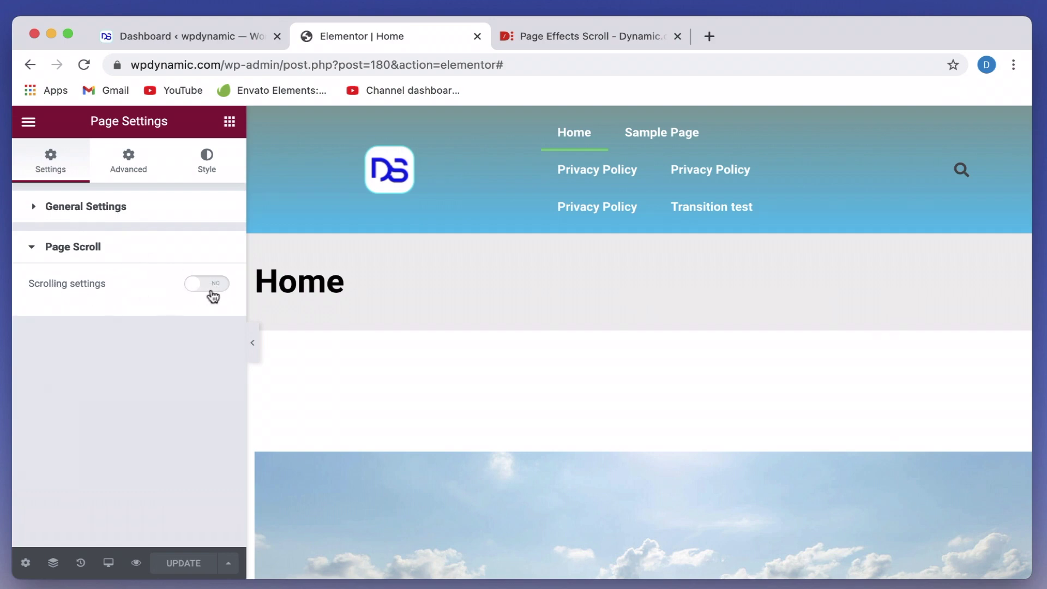
pyautogui.click(211, 285)
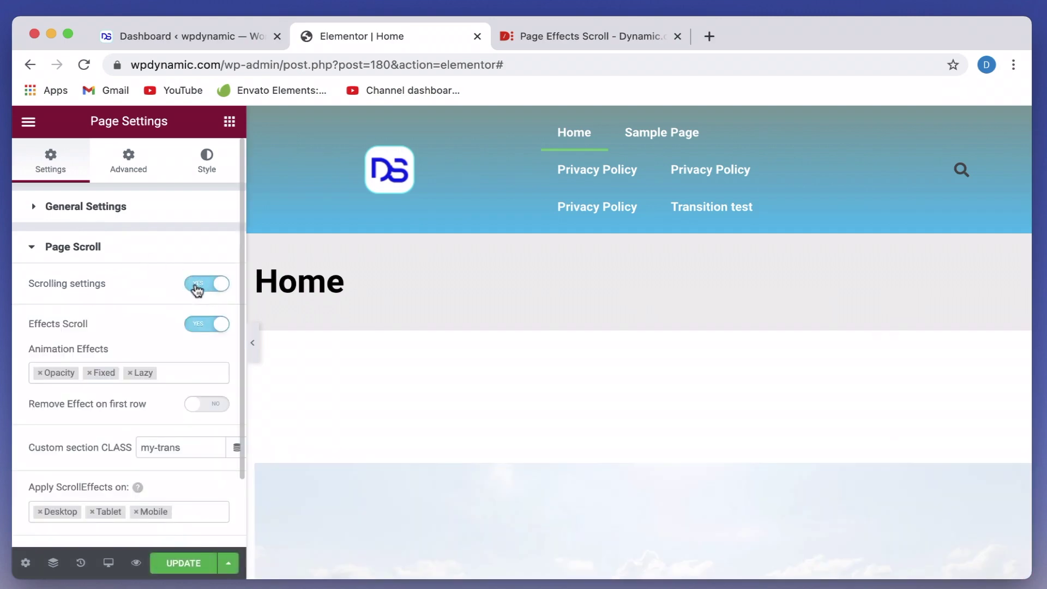
pyautogui.scroll(-3, 110, 343)
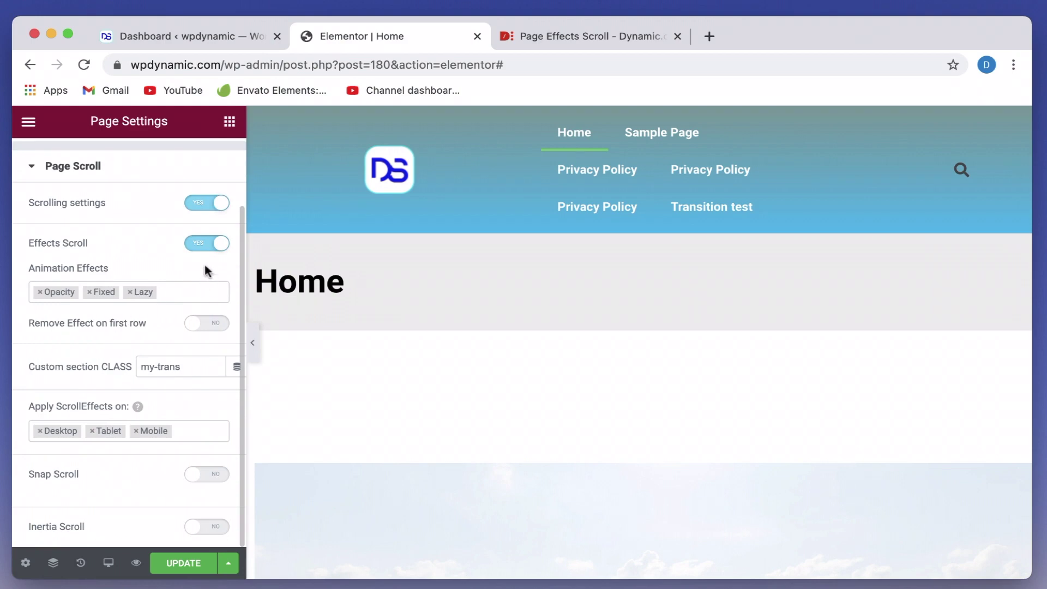
pyautogui.click(209, 247)
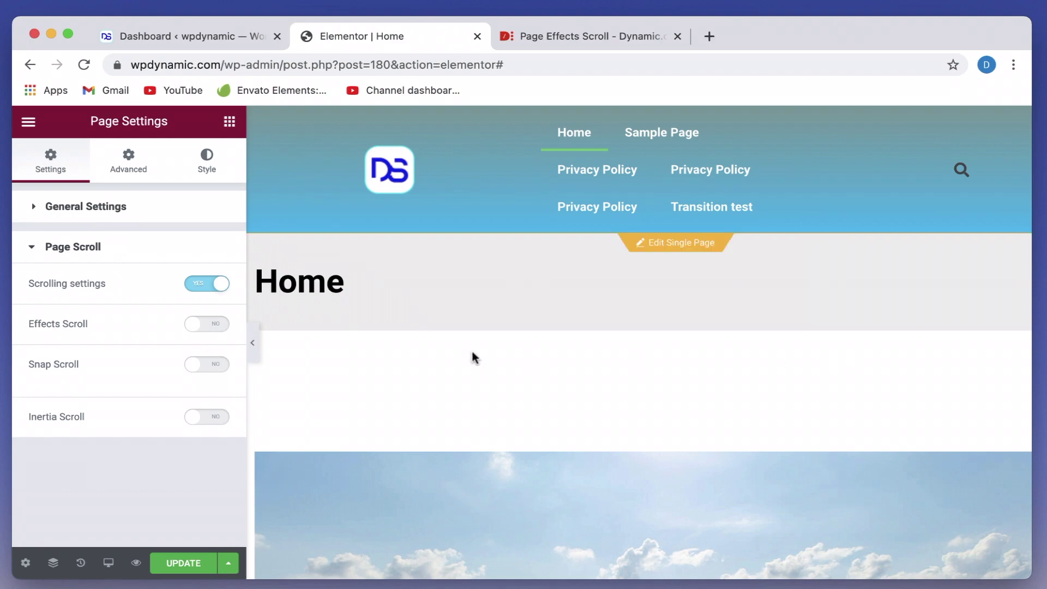
pyautogui.click(195, 36)
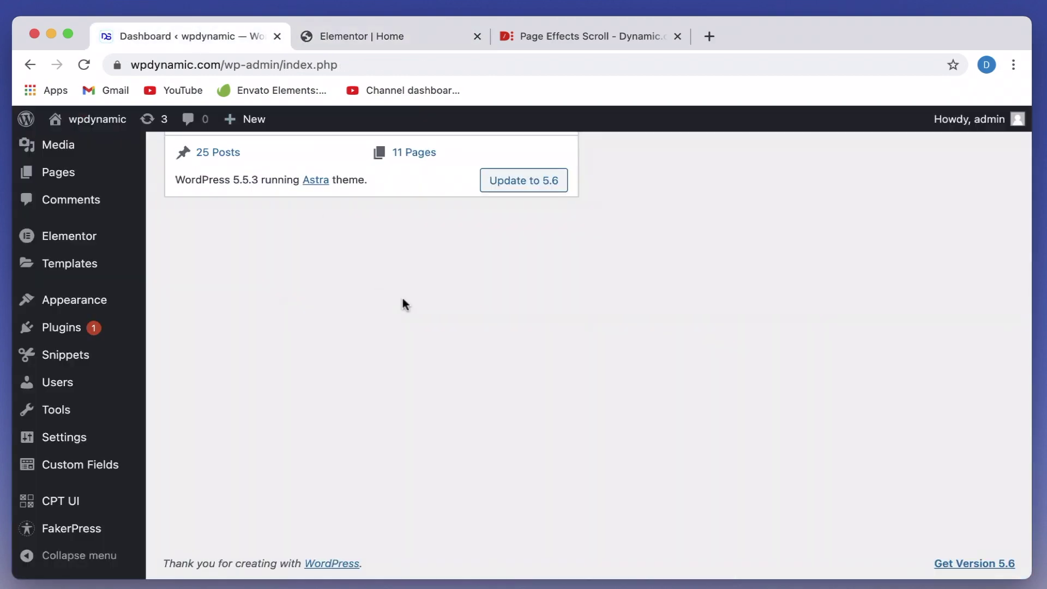
pyautogui.scroll(5, 402, 304)
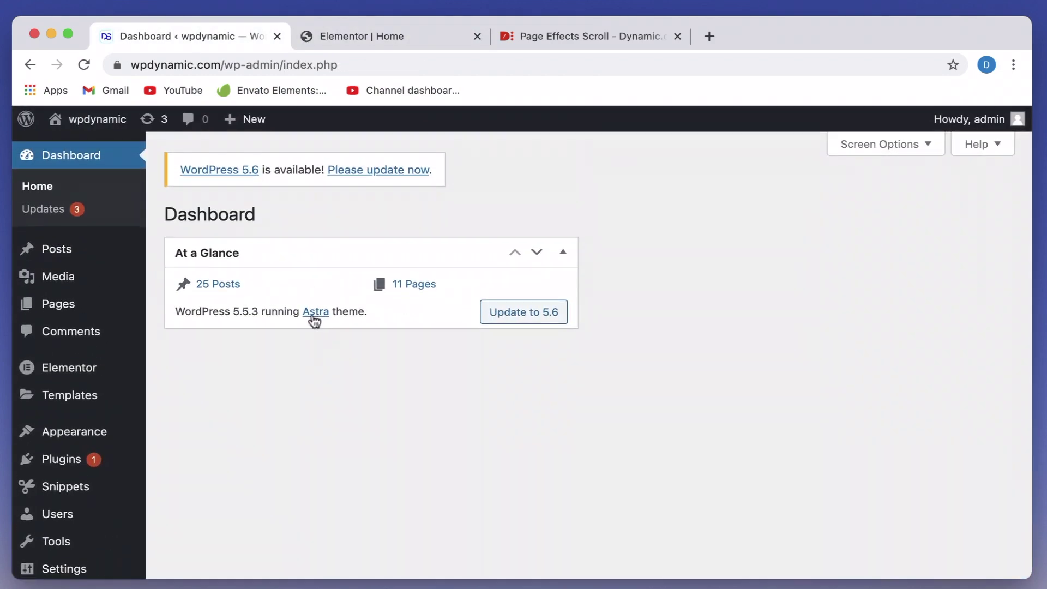
# - Back in the Home page editor, turn Effects Scroll on
pyautogui.click(375, 37)
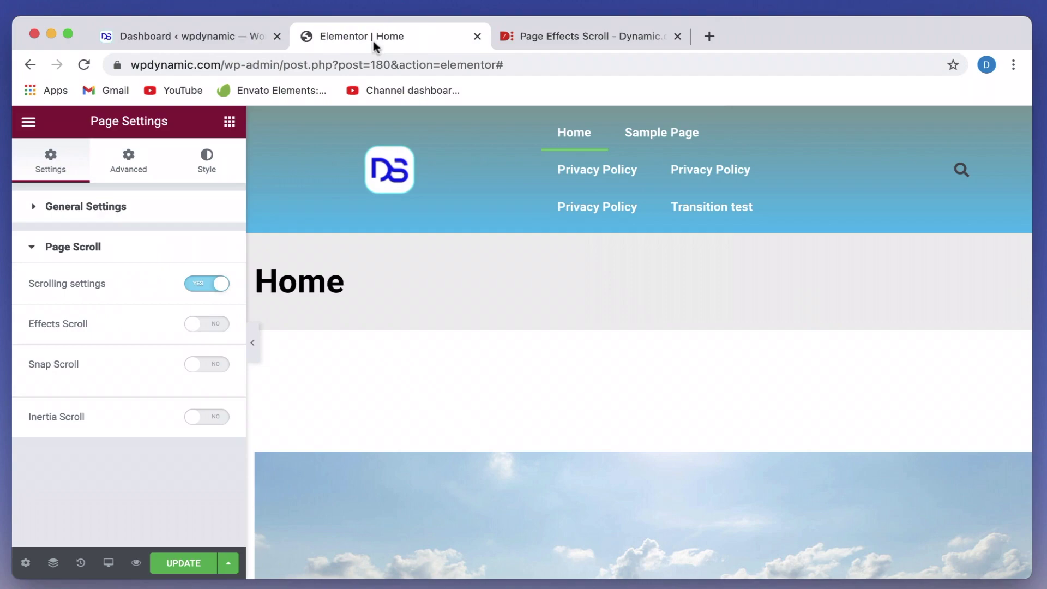
pyautogui.scroll(-8, 550, 412)
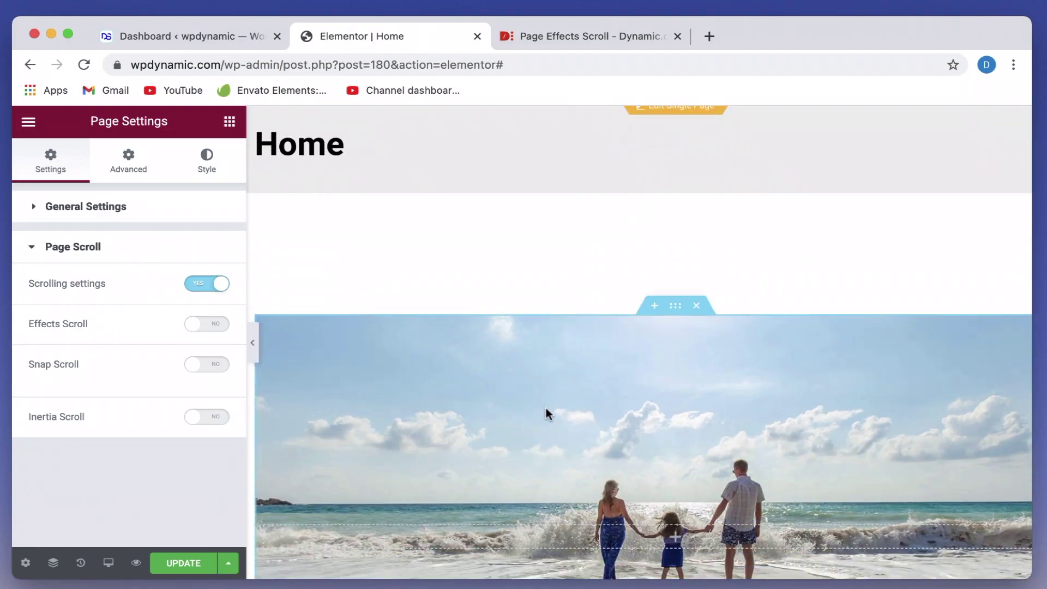
pyautogui.scroll(-6, 548, 413)
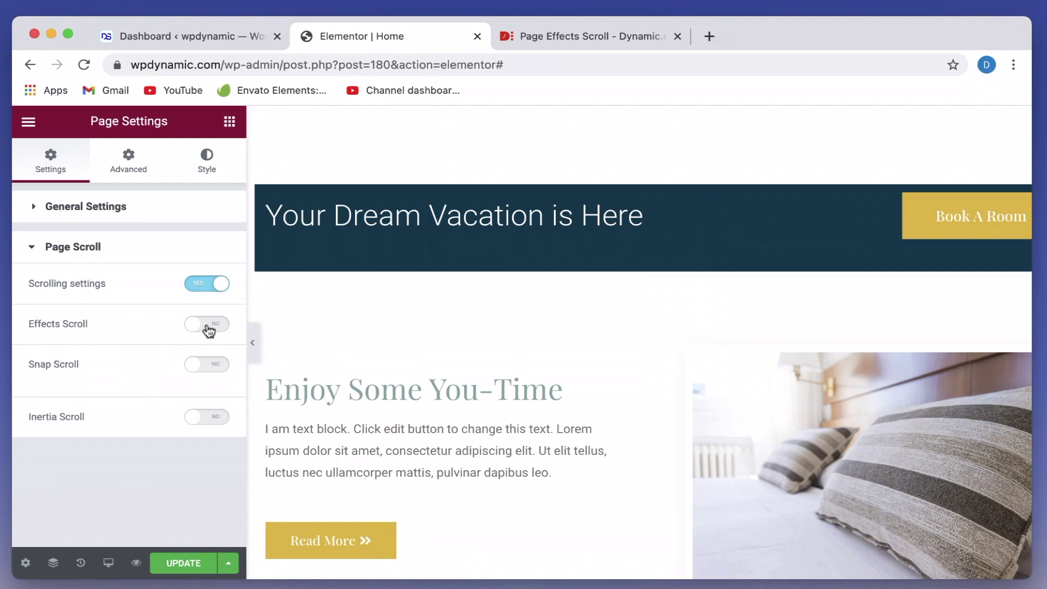
pyautogui.click(207, 326)
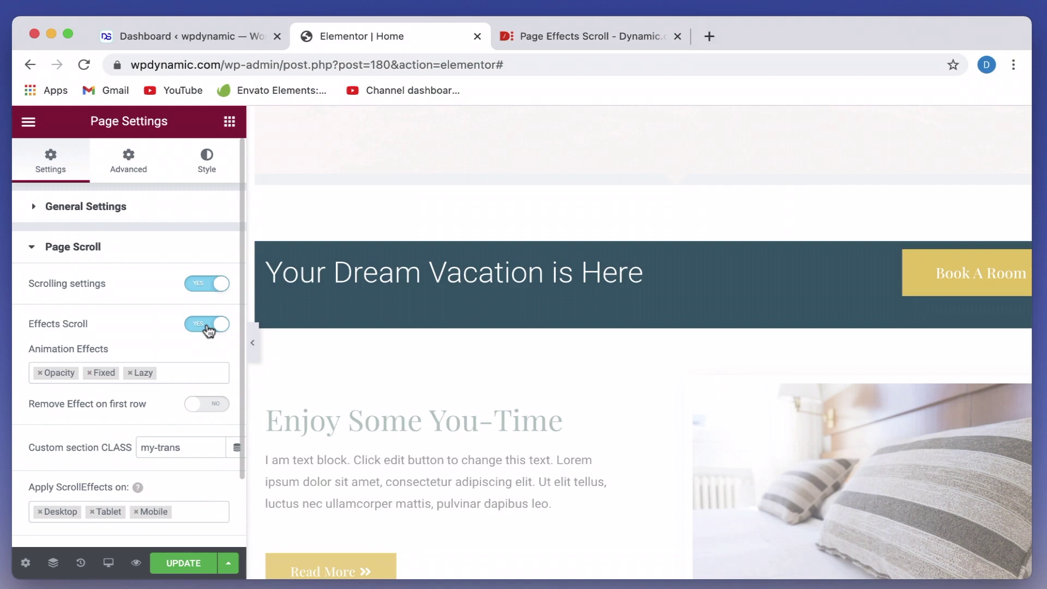
pyautogui.click(208, 327)
pyautogui.click(207, 326)
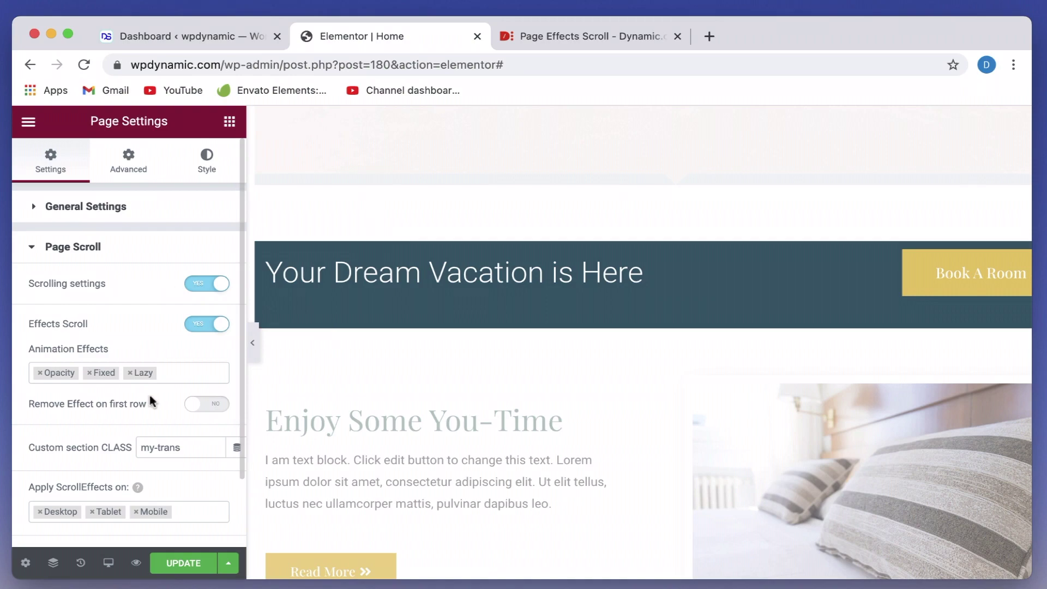
pyautogui.scroll(10, 430, 409)
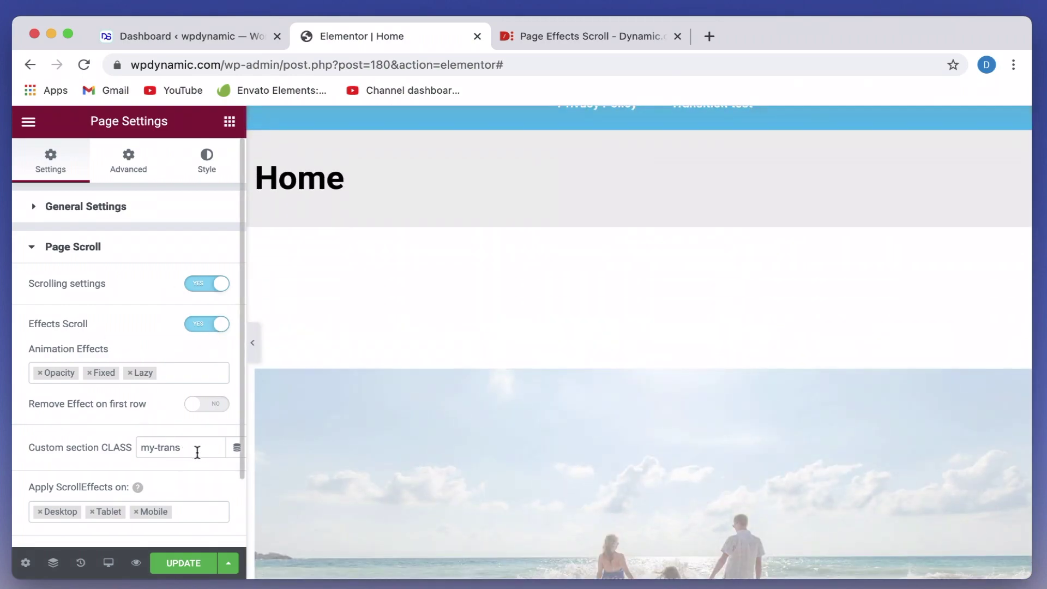
# - Clear 'my-trans' from Custom section CLASS and update the page
pyautogui.doubleClick(197, 453)
pyautogui.press('BackSpace')
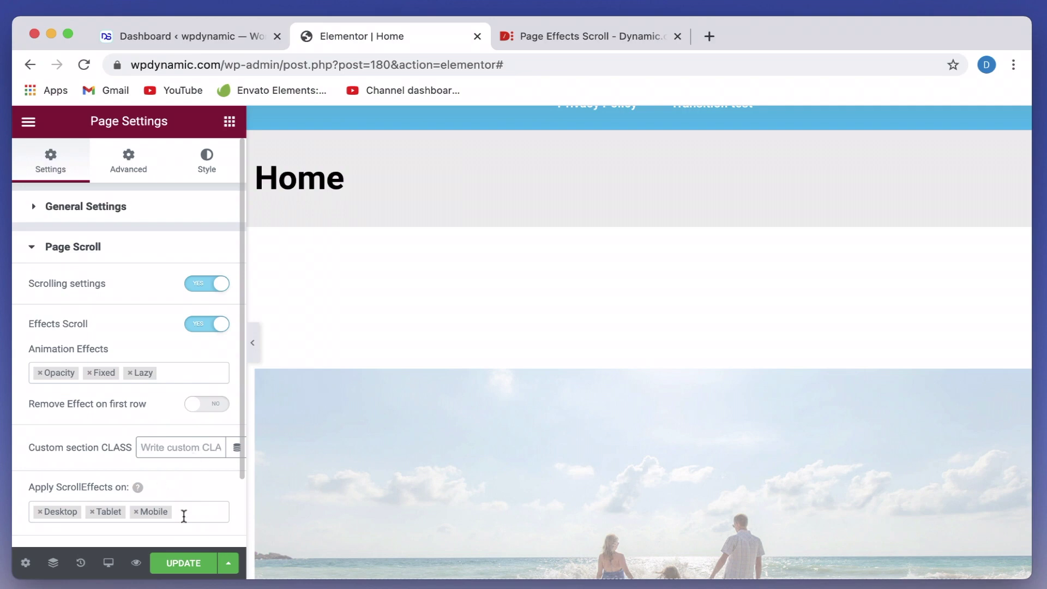
pyautogui.click(186, 563)
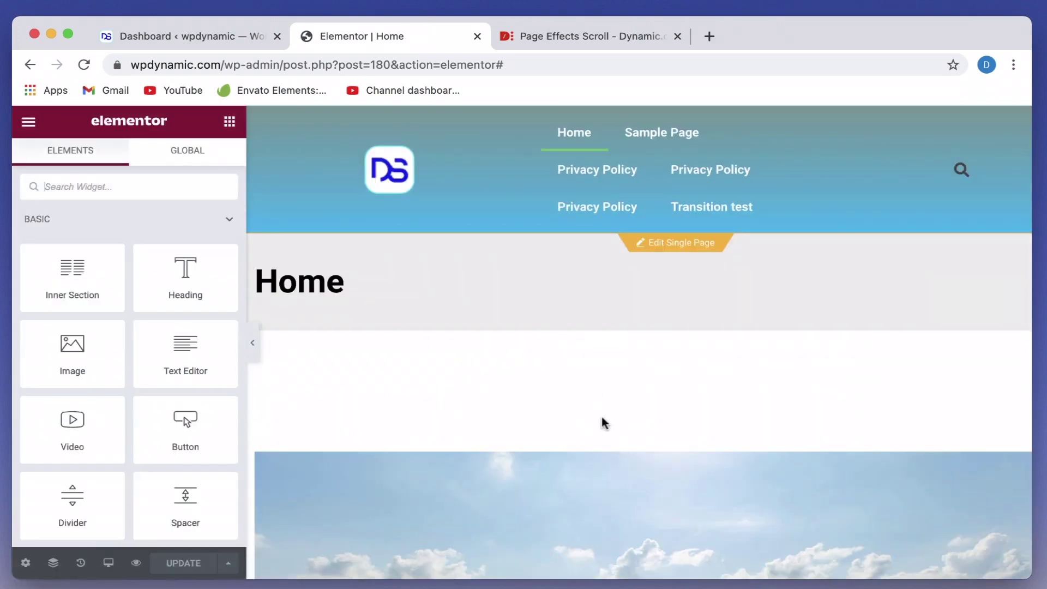
# - Reopen Page Settings' Page Scroll and toggle Effects Scroll off and back on
pyautogui.scroll(-12, 498, 433)
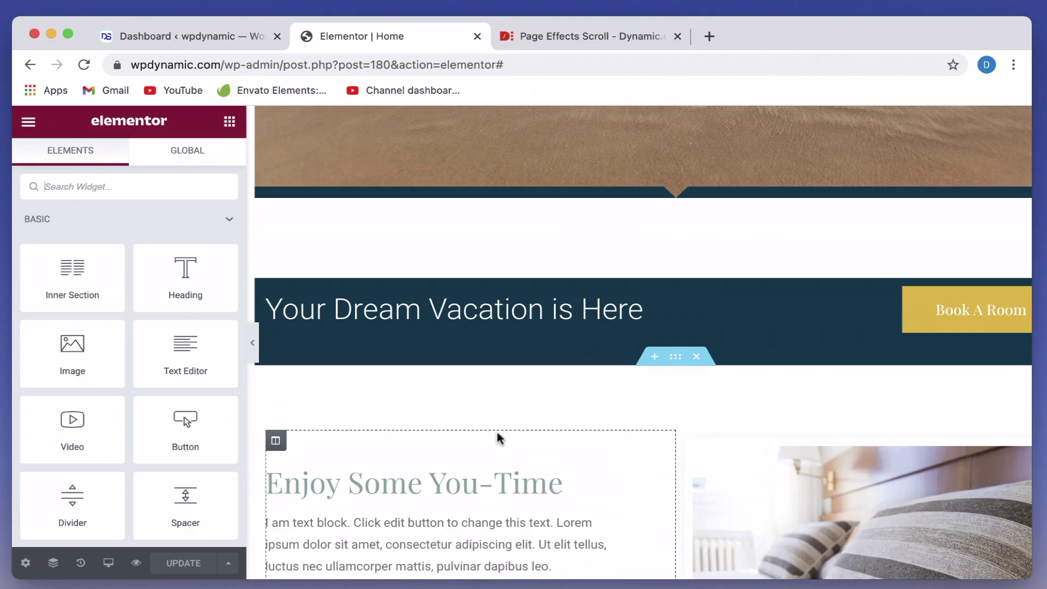
pyautogui.click(26, 563)
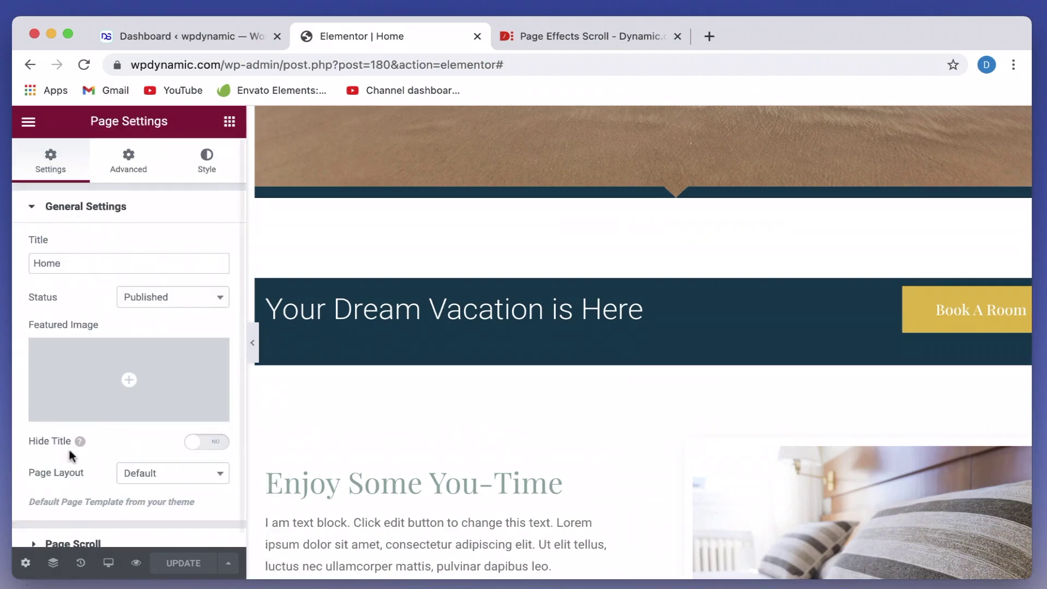
pyautogui.scroll(-1, 106, 446)
pyautogui.click(75, 532)
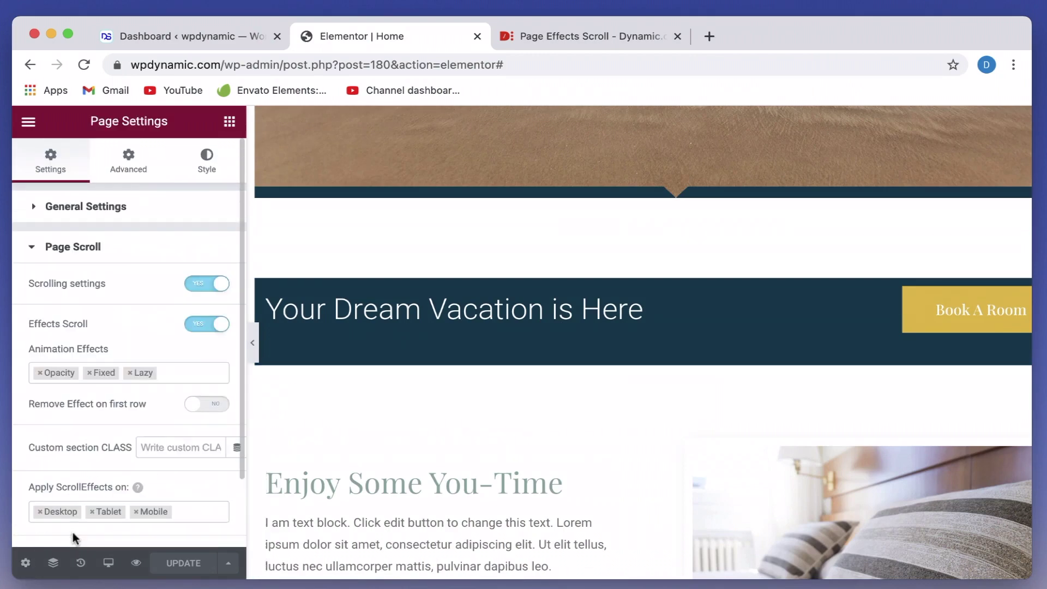
pyautogui.click(210, 324)
pyautogui.click(210, 324)
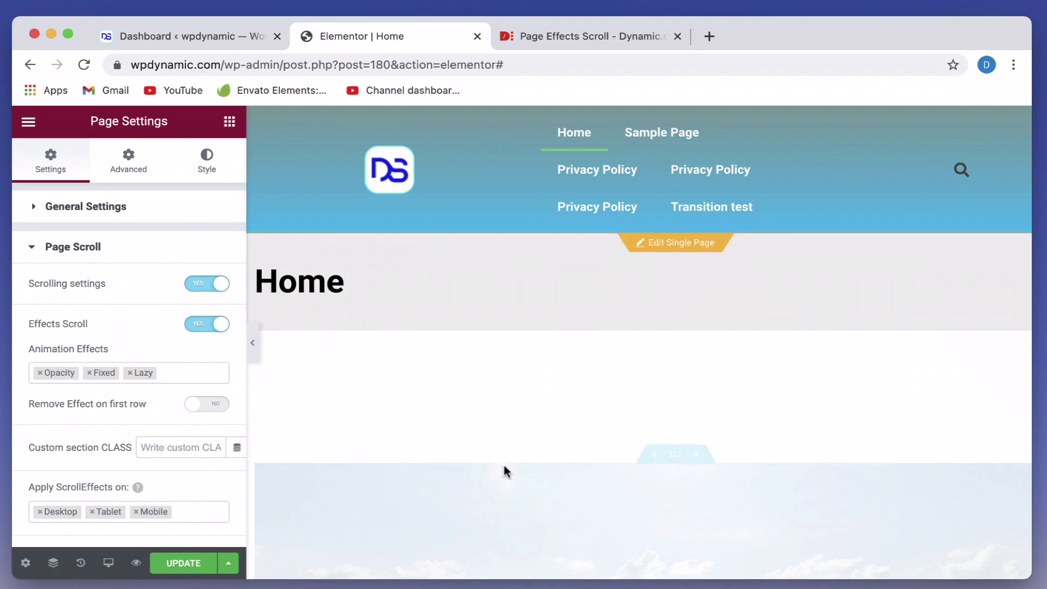
# - Scroll the preview to watch the Opacity, Fixed and Lazy effects on every section
pyautogui.scroll(-3, 506, 469)
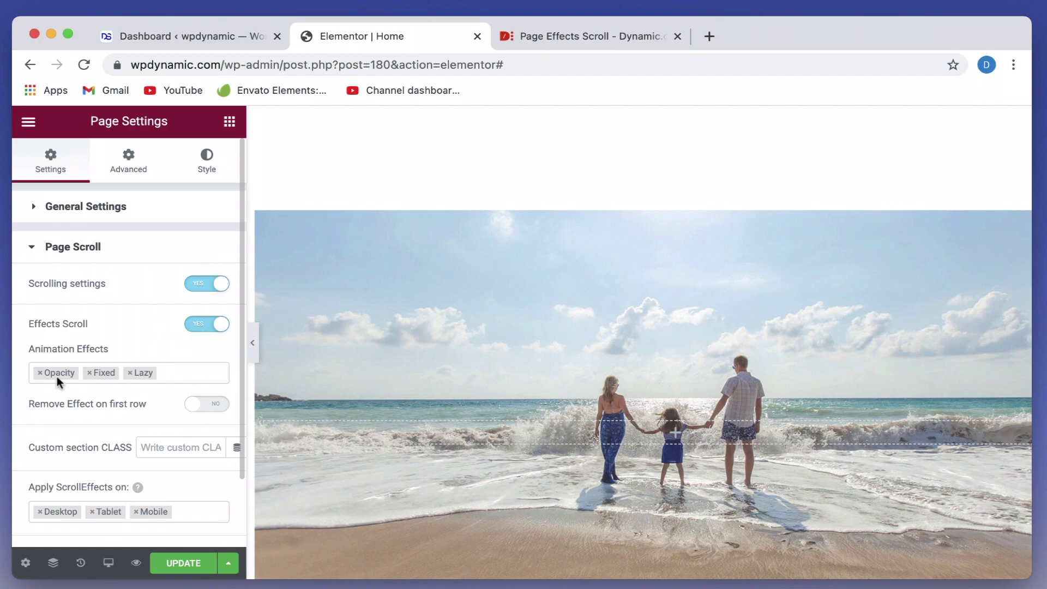
pyautogui.scroll(-5, 385, 423)
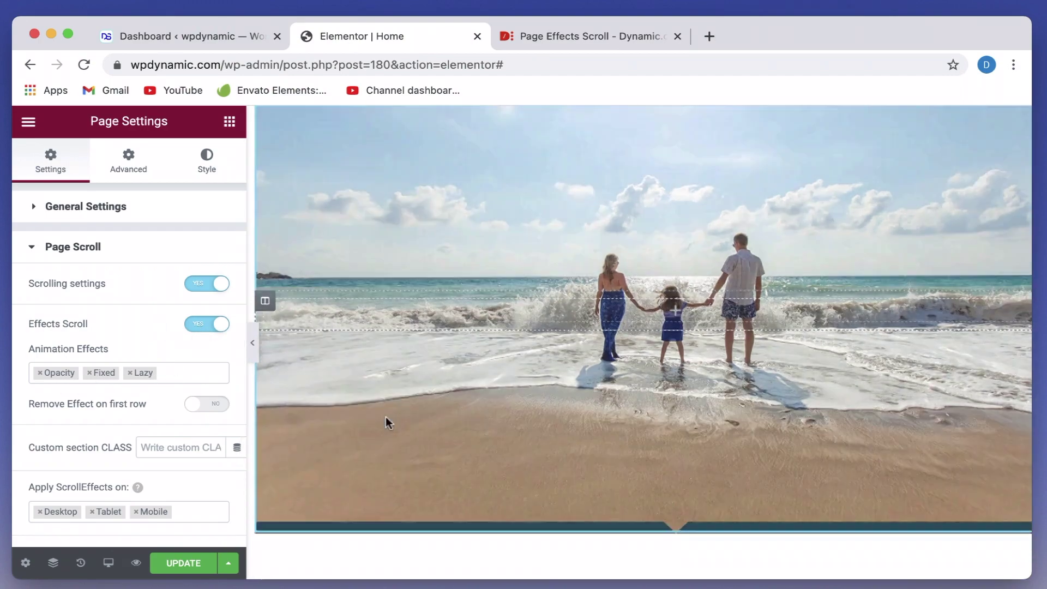
pyautogui.scroll(-5, 385, 424)
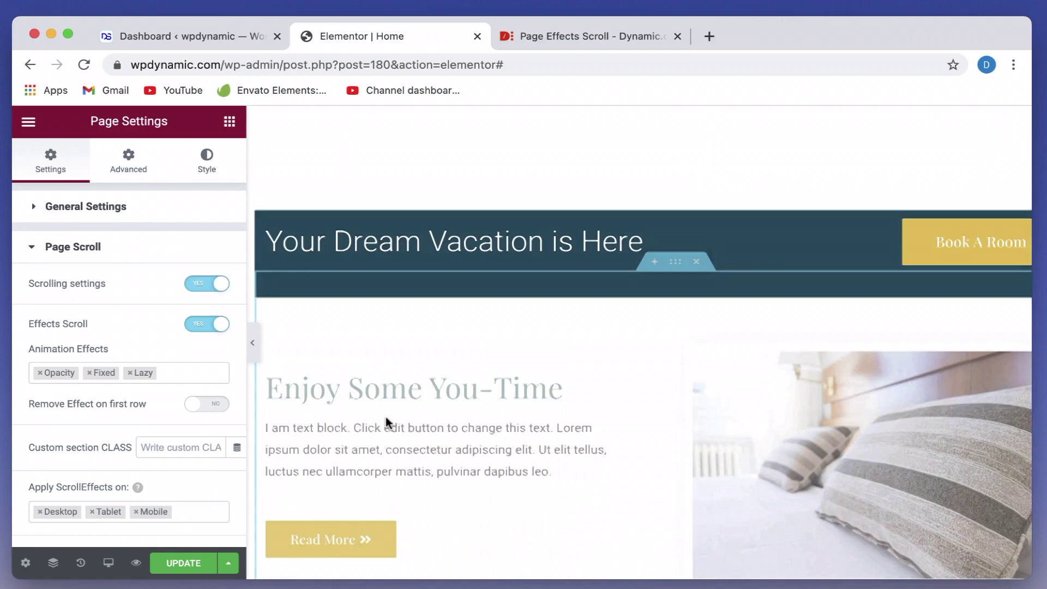
pyautogui.scroll(-3, 387, 424)
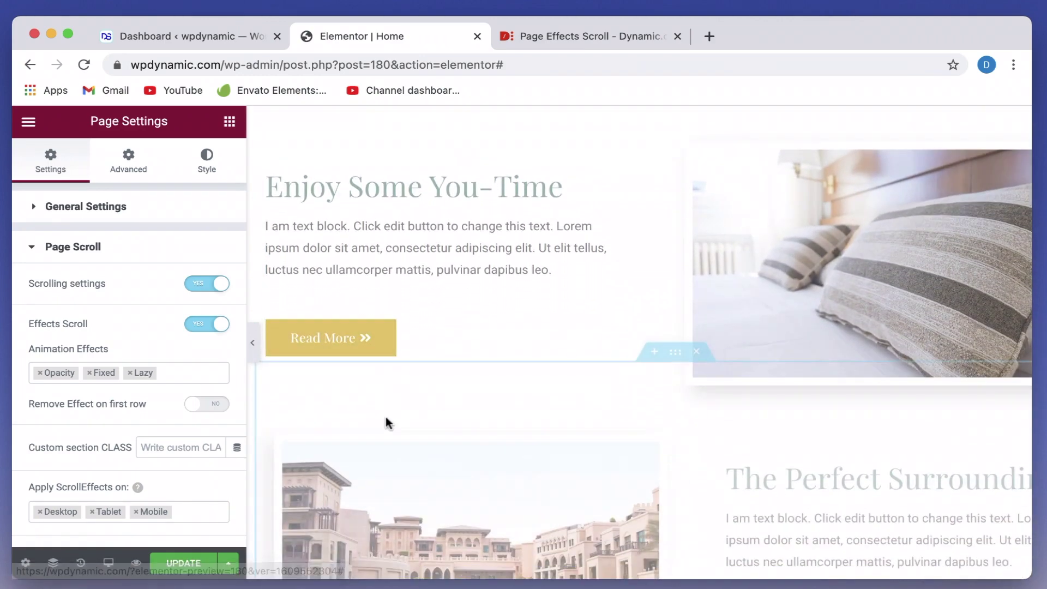
# - Strip Lazy, Fixed and LeftToRight from Animation Effects, leaving only Opacity
pyautogui.click(175, 370)
pyautogui.scroll(-5, 136, 479)
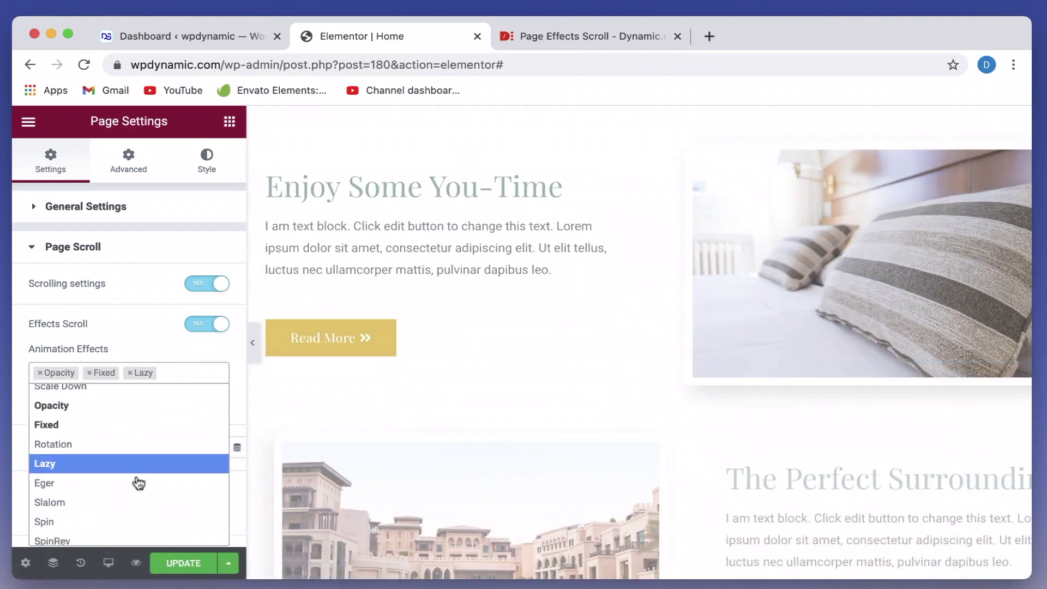
pyautogui.click(120, 451)
pyautogui.scroll(5, 290, 351)
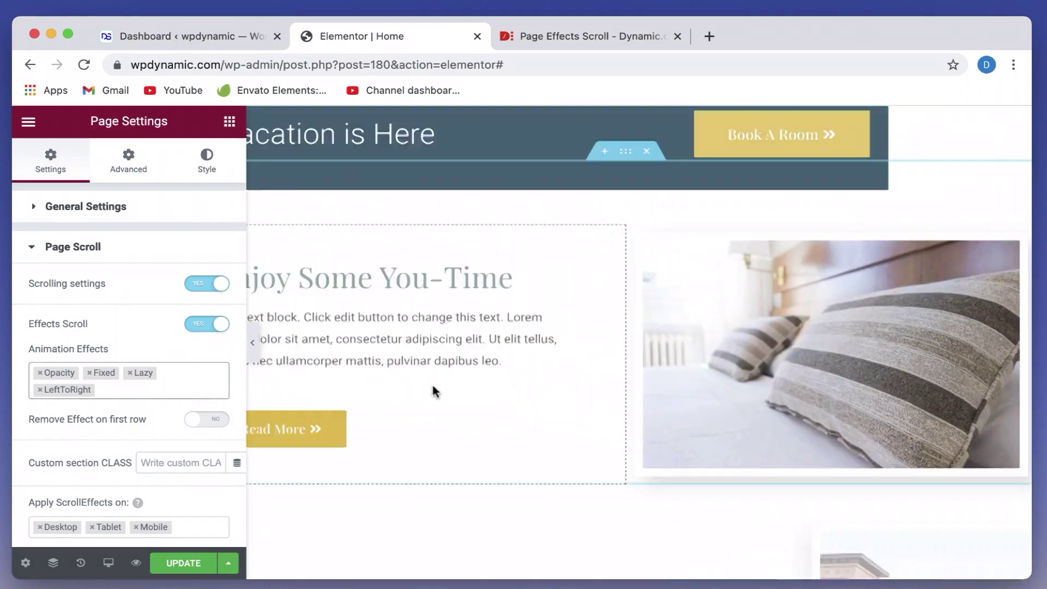
pyautogui.scroll(5, 435, 391)
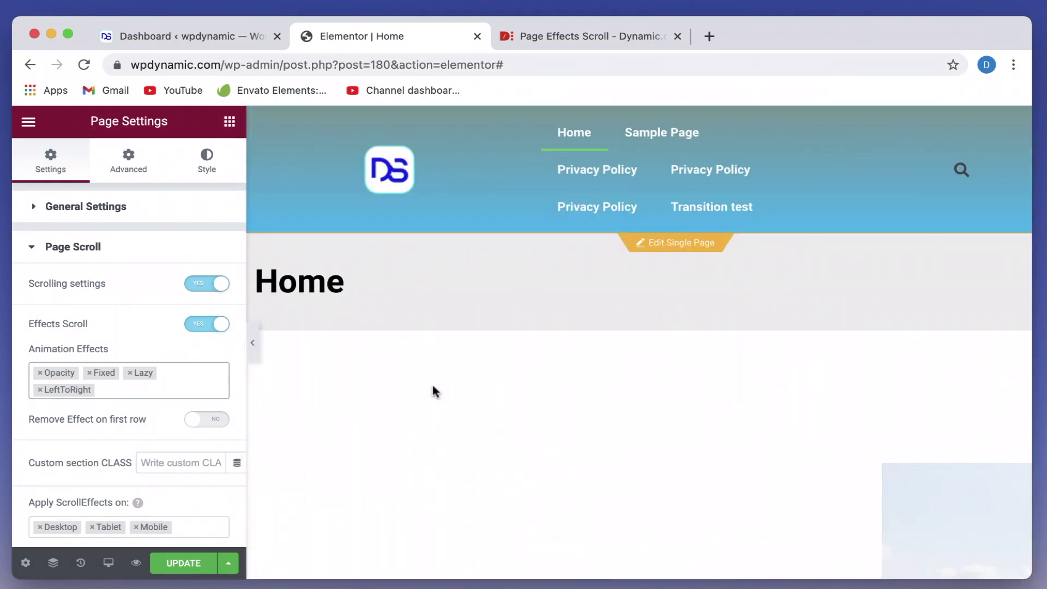
pyautogui.scroll(-10, 434, 390)
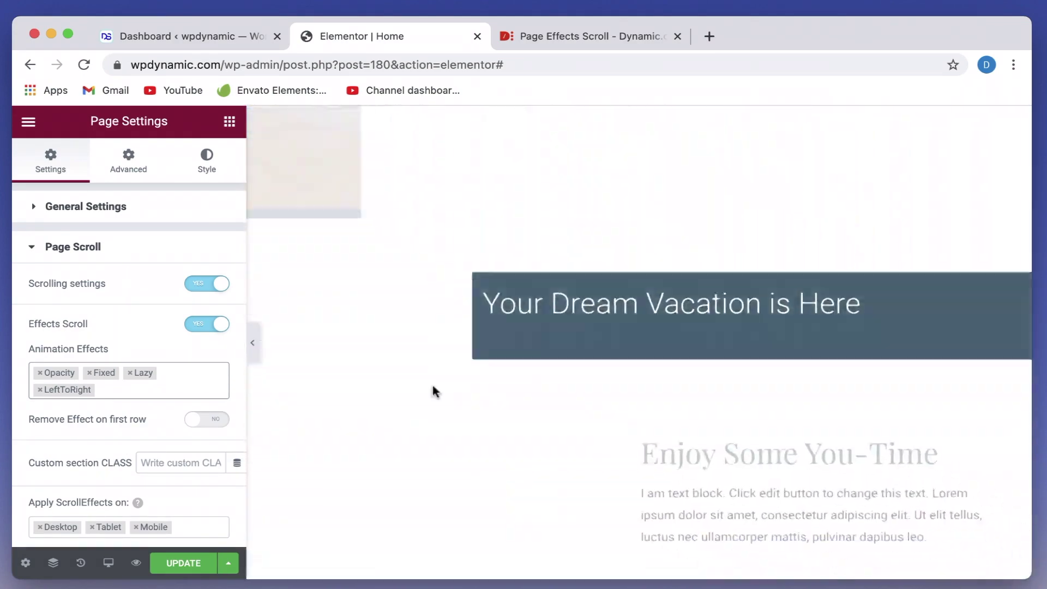
pyautogui.scroll(-3, 435, 388)
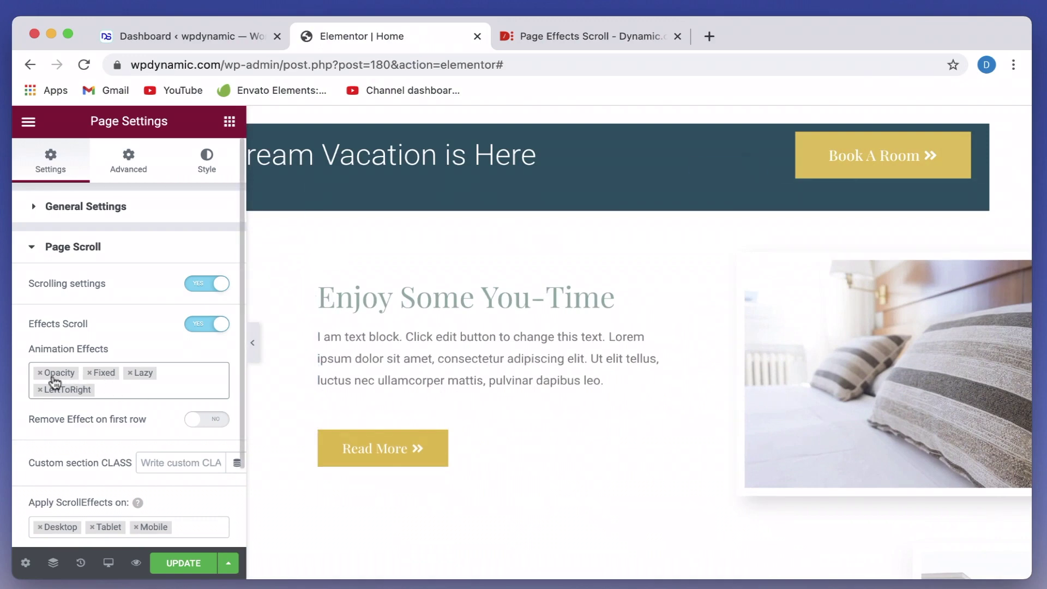
pyautogui.click(130, 372)
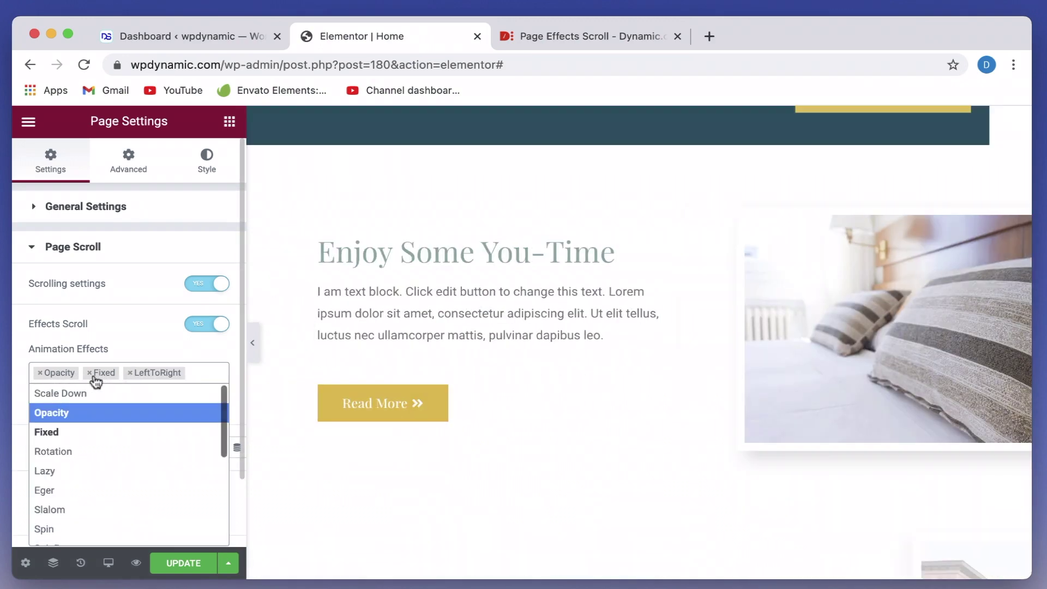
pyautogui.click(89, 373)
pyautogui.click(88, 372)
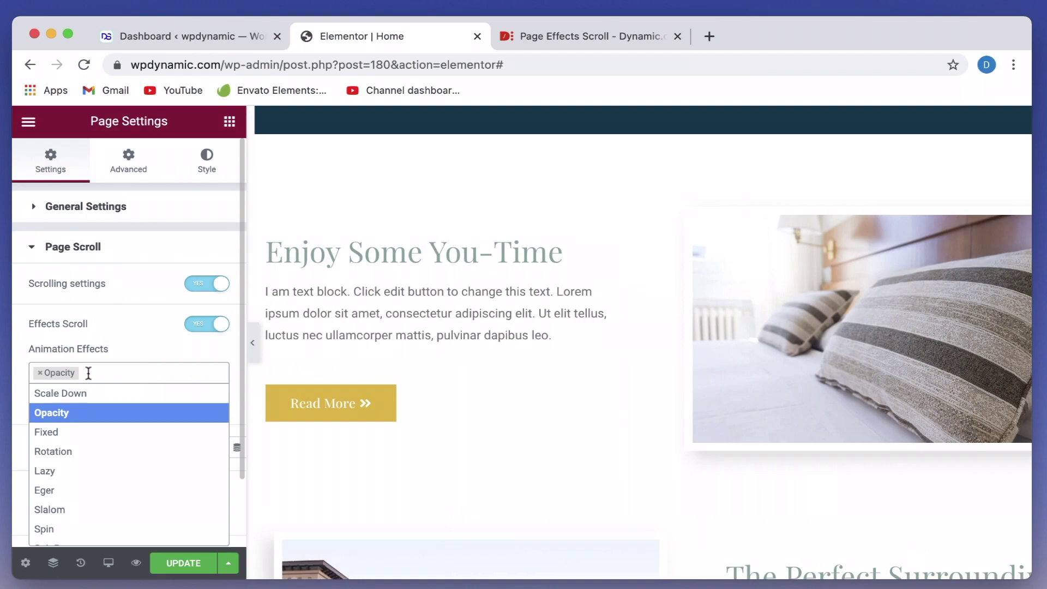
# - Add Slalom so Animation Effects lists Opacity and Slalom, then test in the preview
pyautogui.scroll(-2, 95, 447)
pyautogui.scroll(-2, 95, 463)
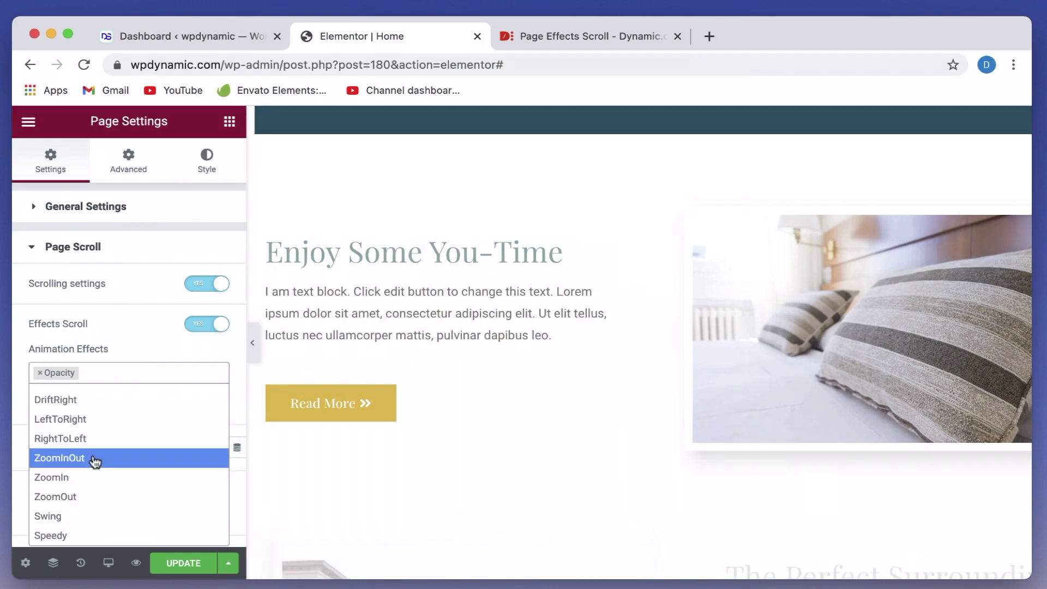
pyautogui.click(93, 458)
pyautogui.scroll(-10, 425, 402)
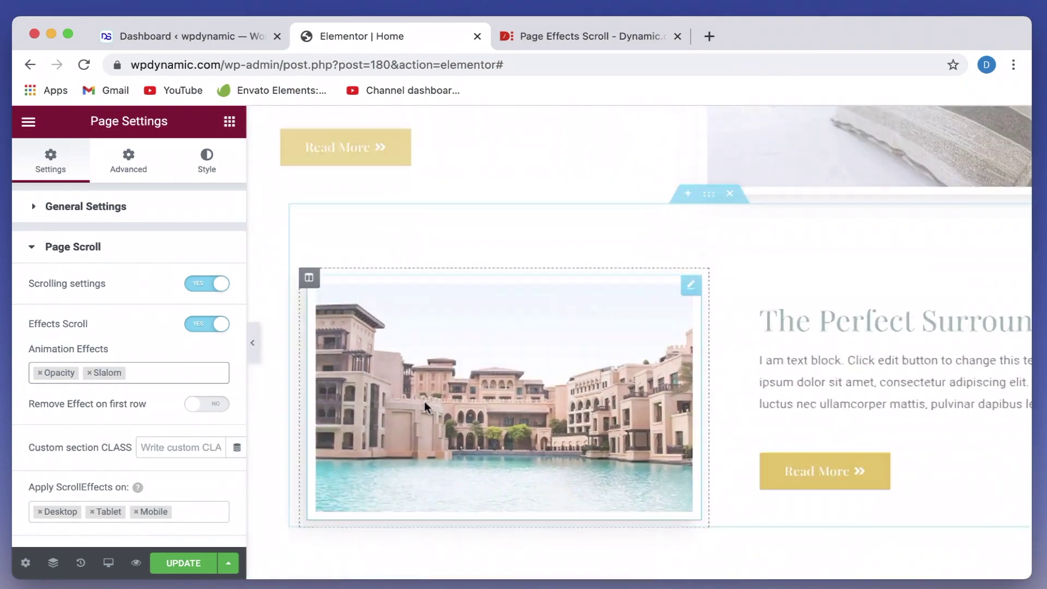
pyautogui.scroll(-7, 425, 407)
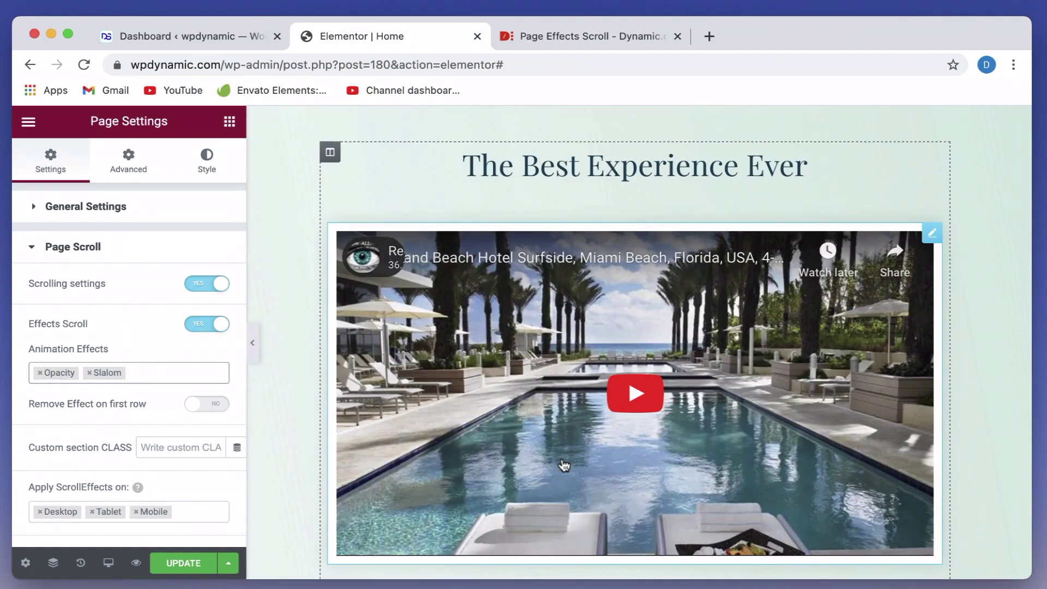
pyautogui.click(154, 371)
pyautogui.scroll(-7, 131, 469)
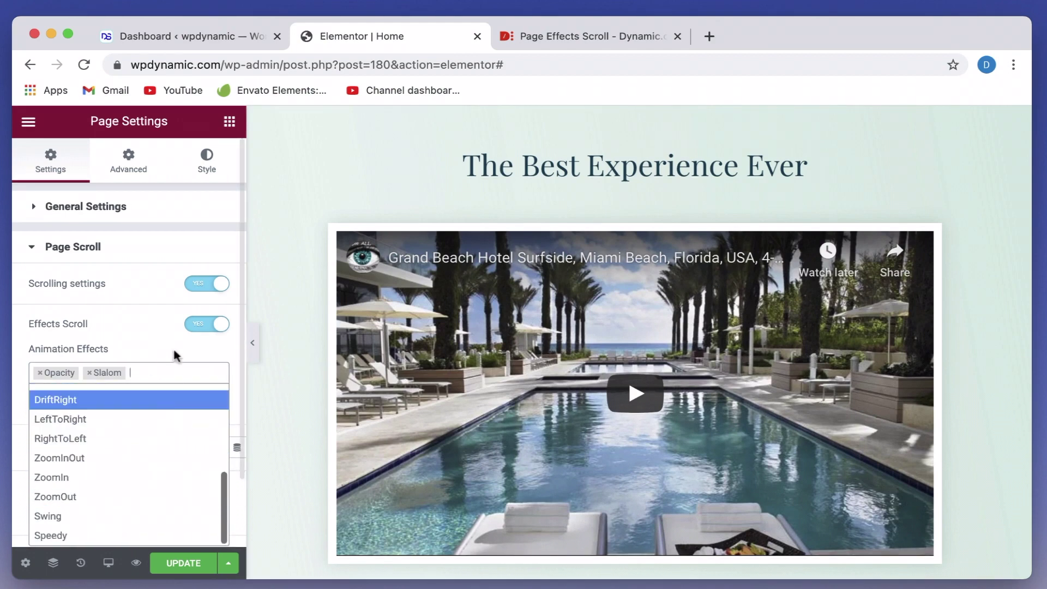
pyautogui.scroll(7, 124, 473)
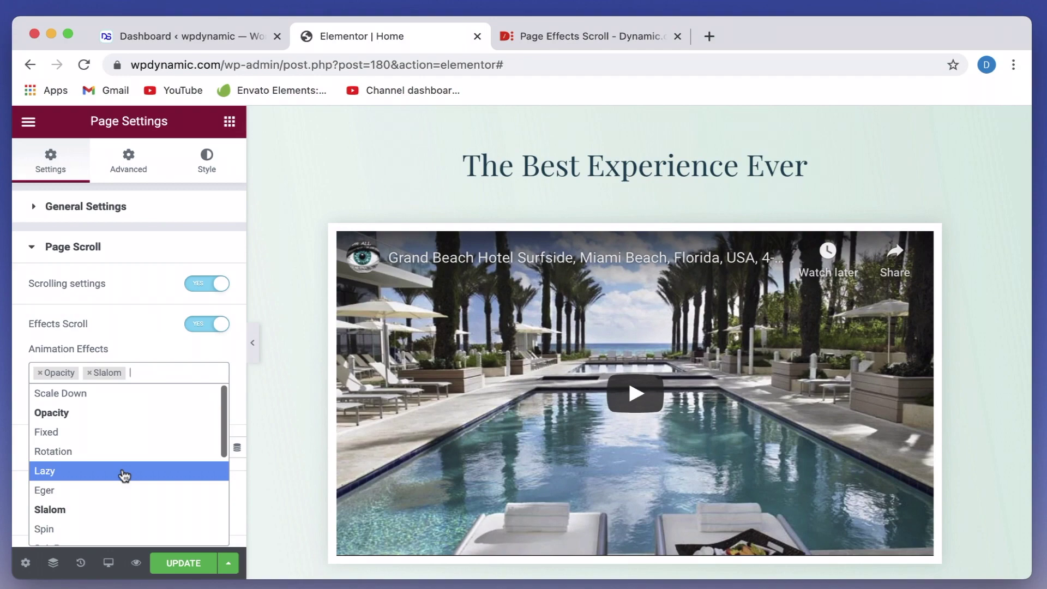
pyautogui.click(162, 365)
pyautogui.scroll(-2, 93, 319)
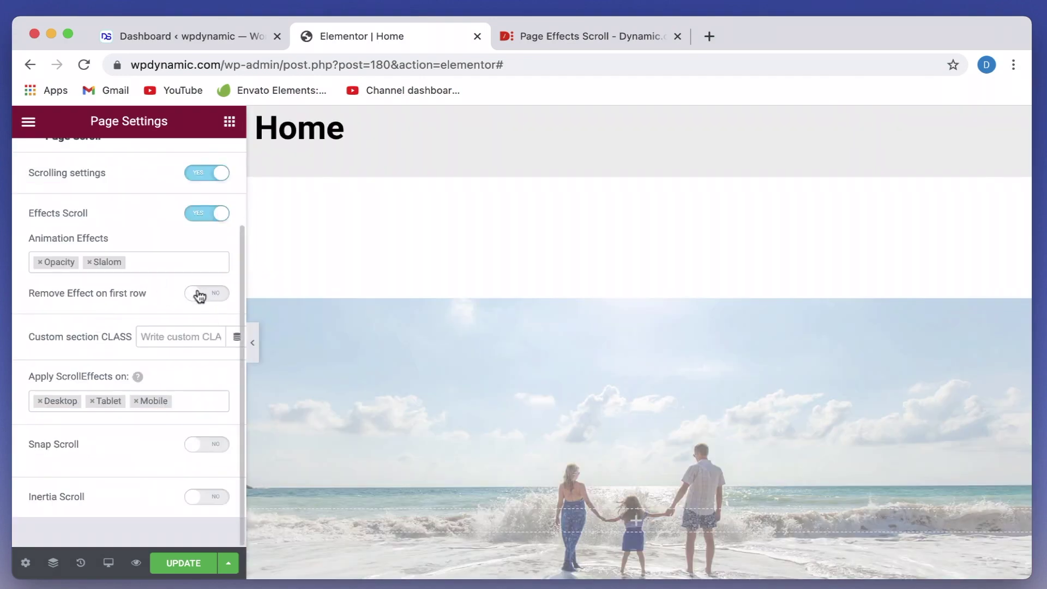
pyautogui.click(200, 295)
pyautogui.scroll(1, 198, 290)
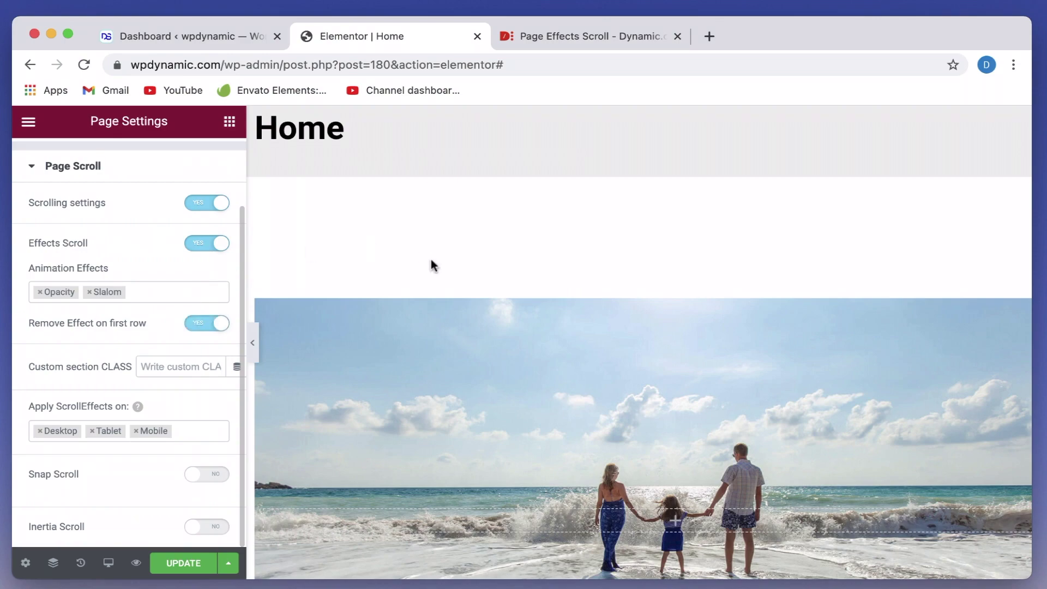
pyautogui.scroll(-10, 421, 284)
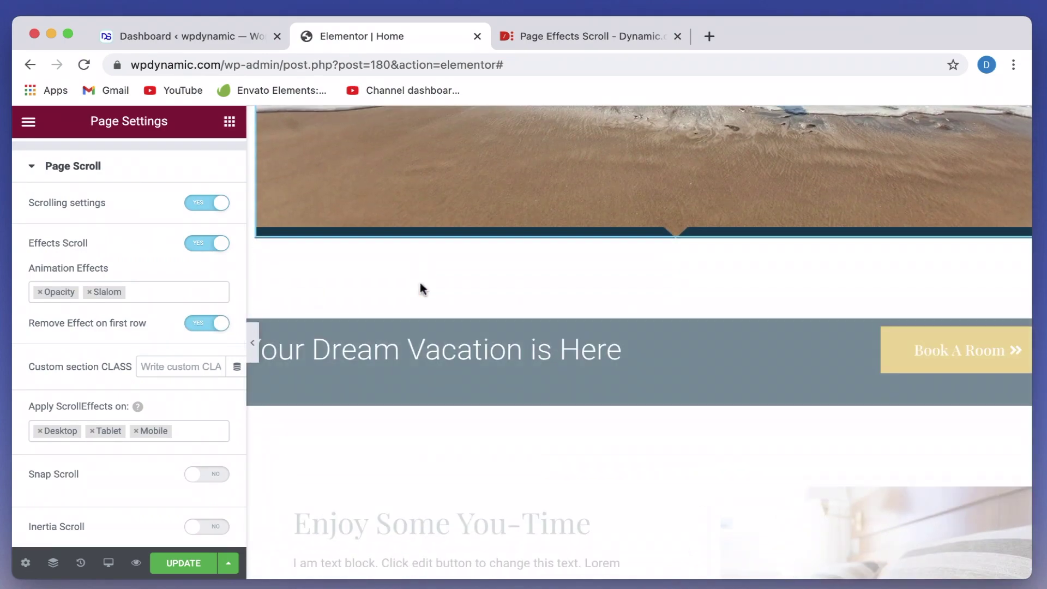
pyautogui.scroll(-5, 519, 374)
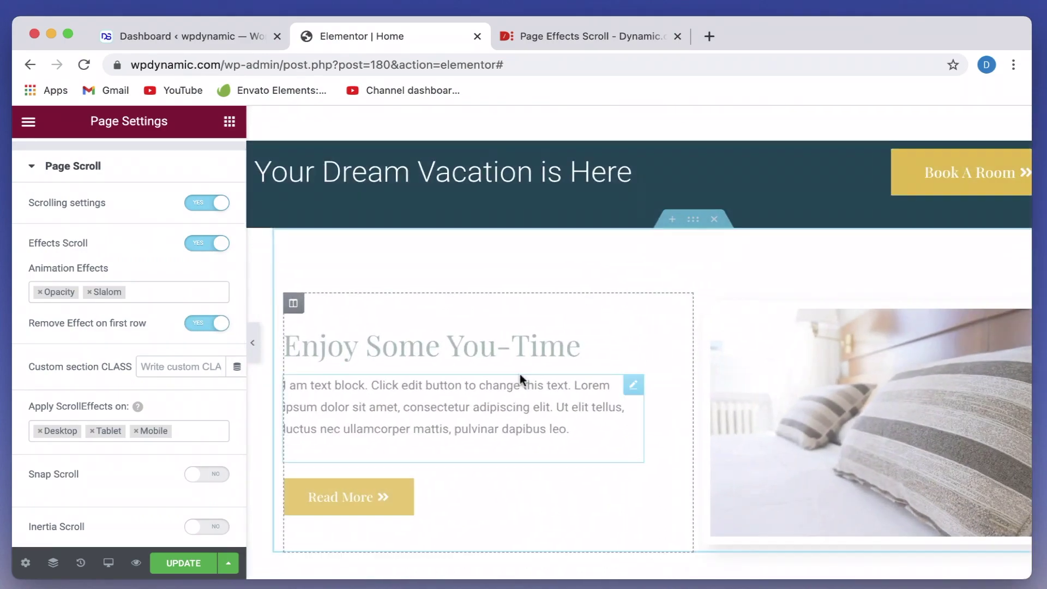
pyautogui.scroll(-8, 519, 374)
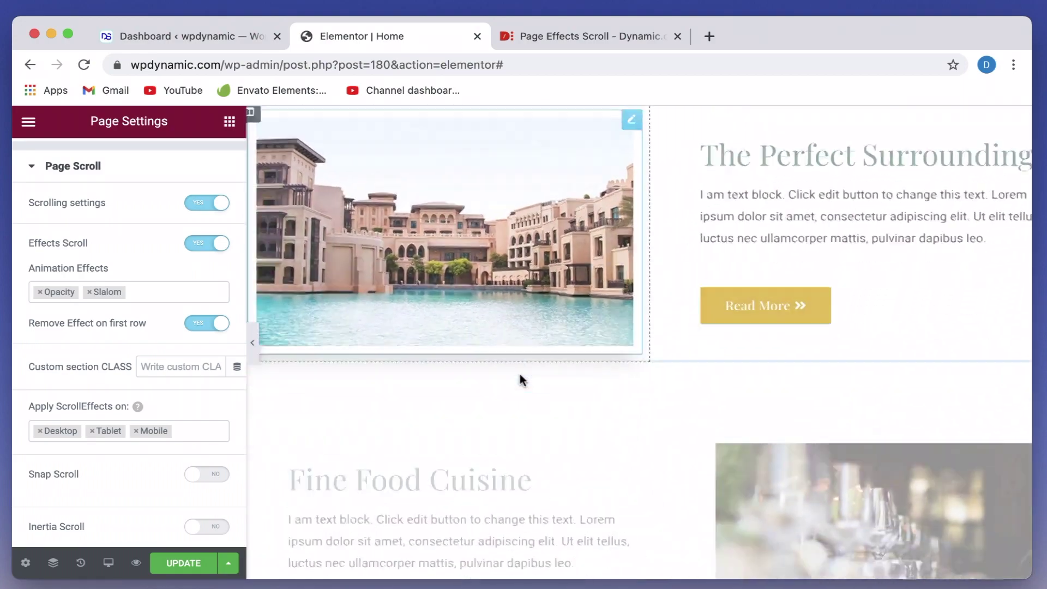
pyautogui.scroll(15, 519, 374)
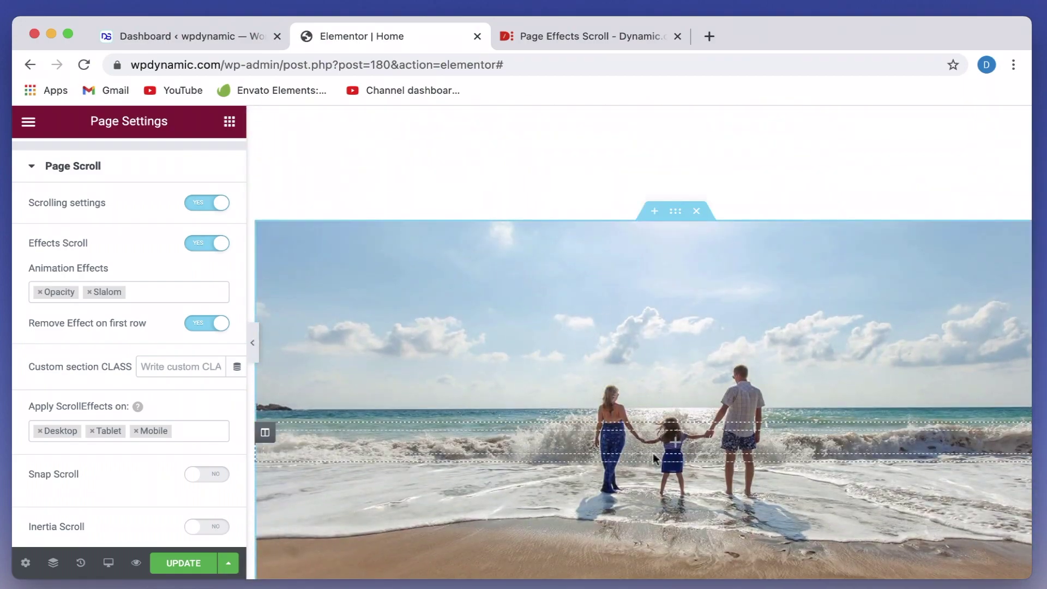
pyautogui.scroll(-2, 619, 437)
pyautogui.scroll(-7, 618, 437)
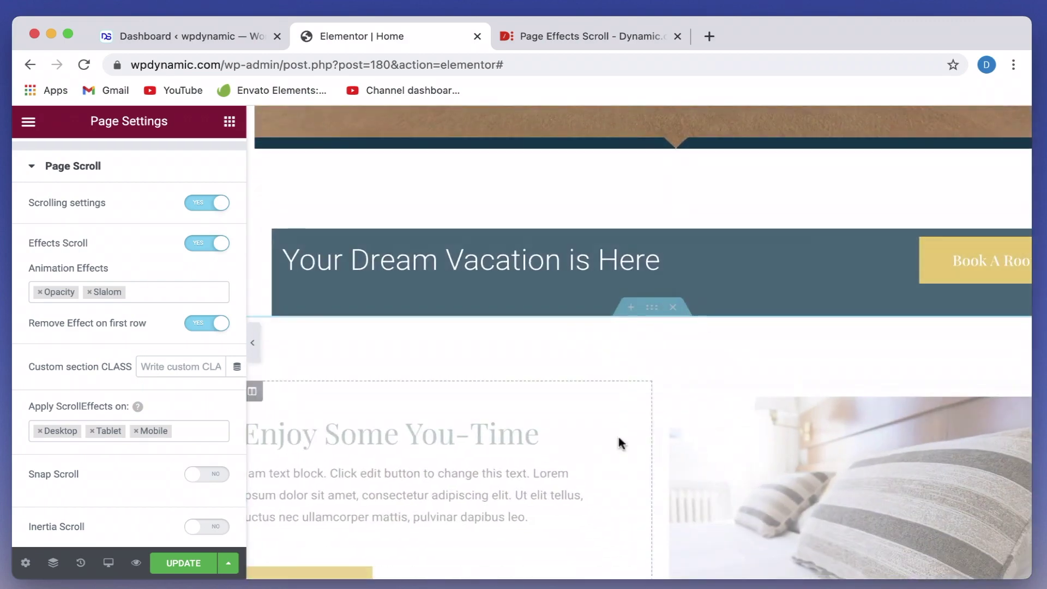
pyautogui.click(197, 327)
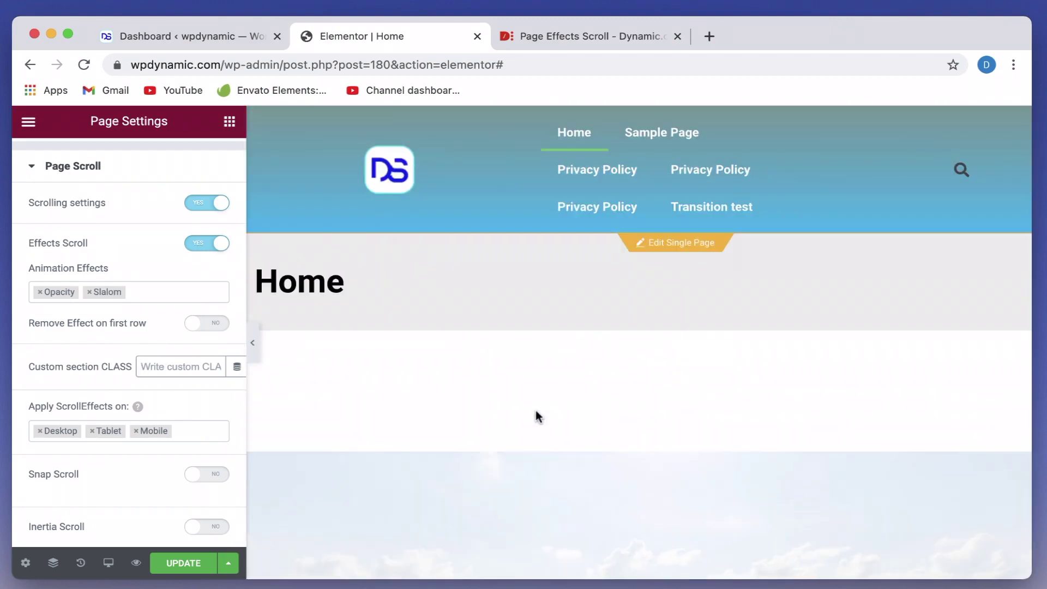
pyautogui.scroll(-2, 546, 388)
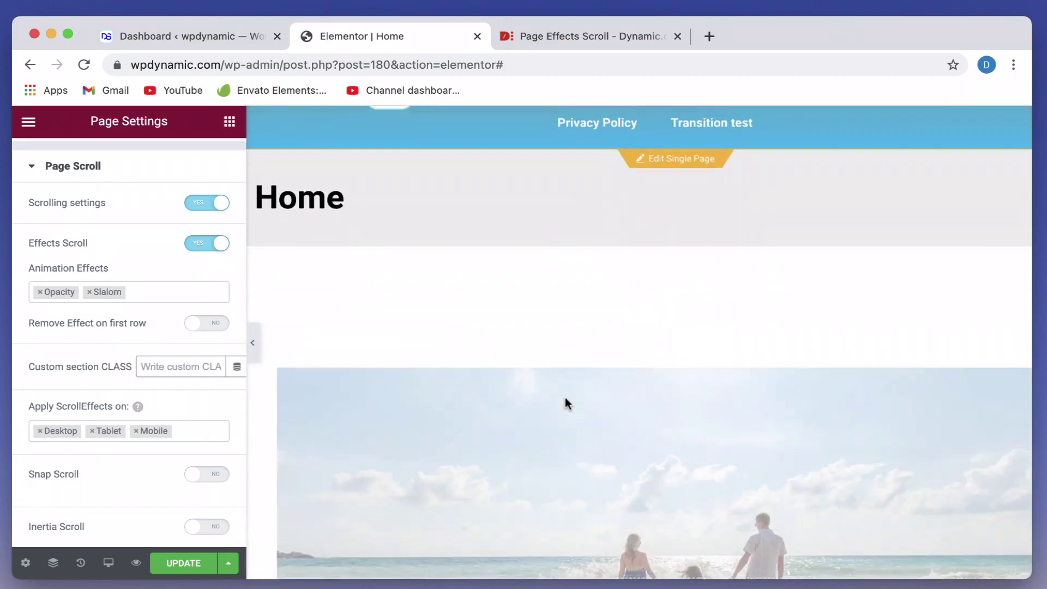
pyautogui.scroll(2, 565, 397)
pyautogui.scroll(-3, 680, 417)
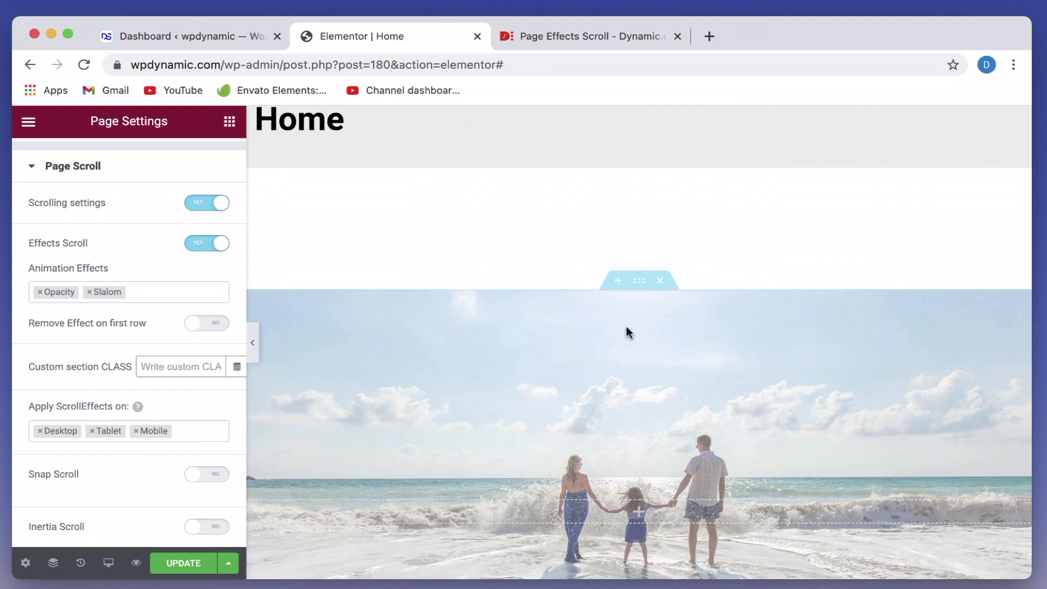
pyautogui.click(639, 282)
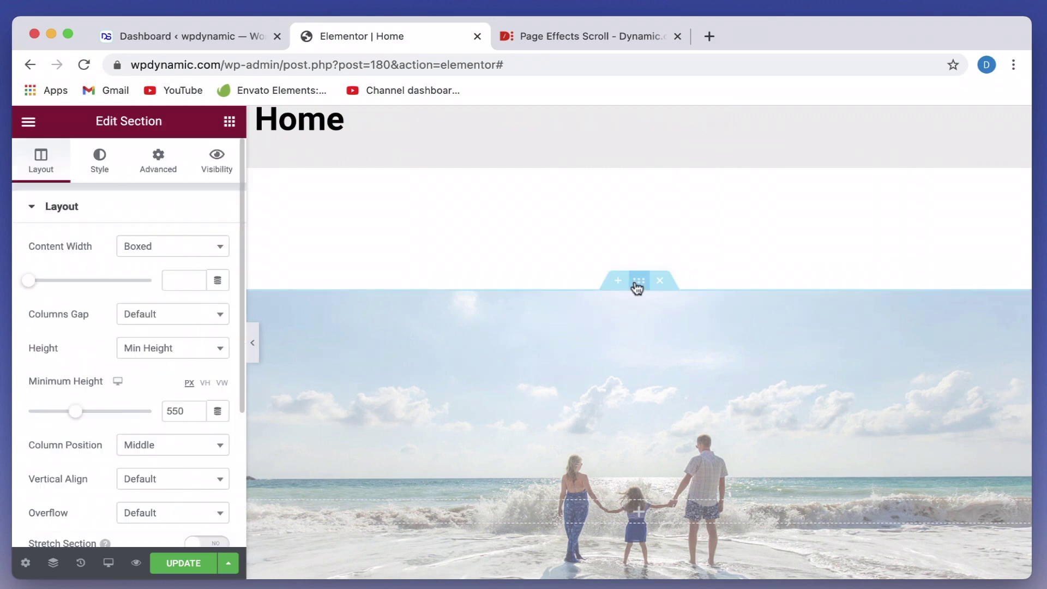
pyautogui.click(146, 162)
pyautogui.doubleClick(192, 463)
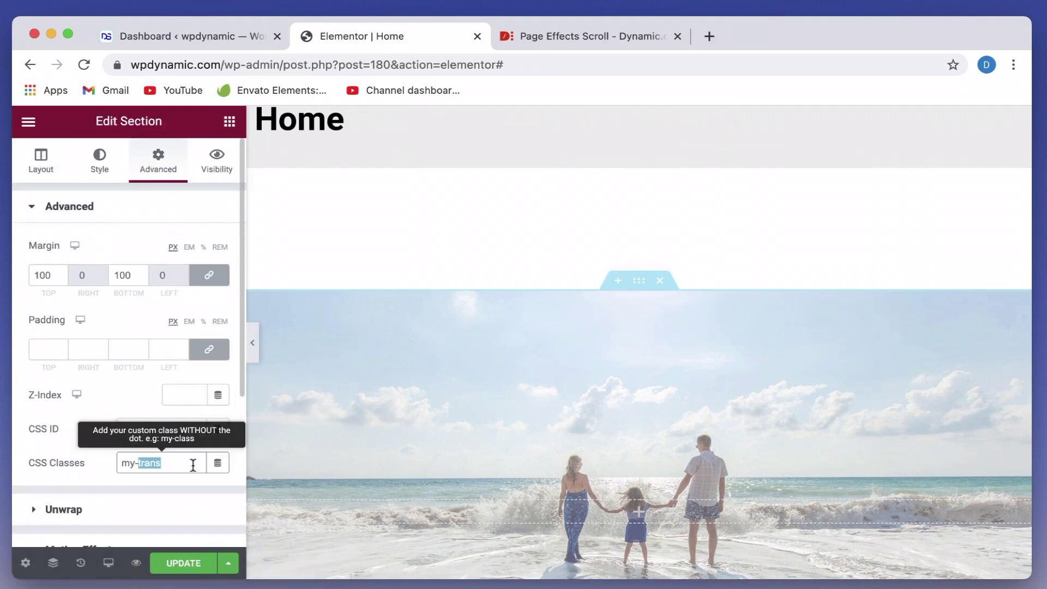
pyautogui.click(193, 465)
pyautogui.tripleClick(175, 466)
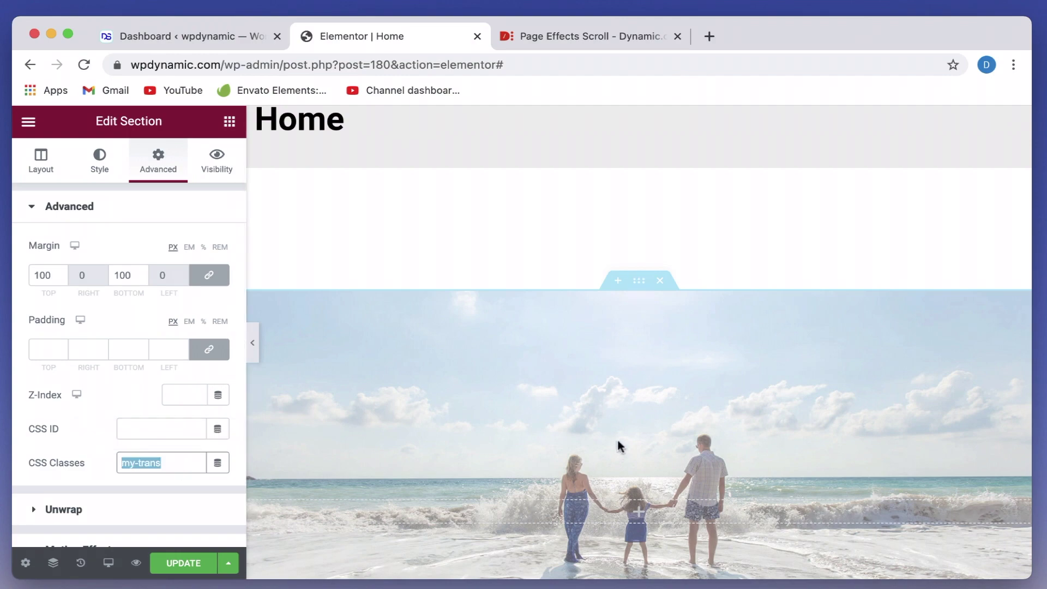
pyautogui.scroll(-8, 618, 459)
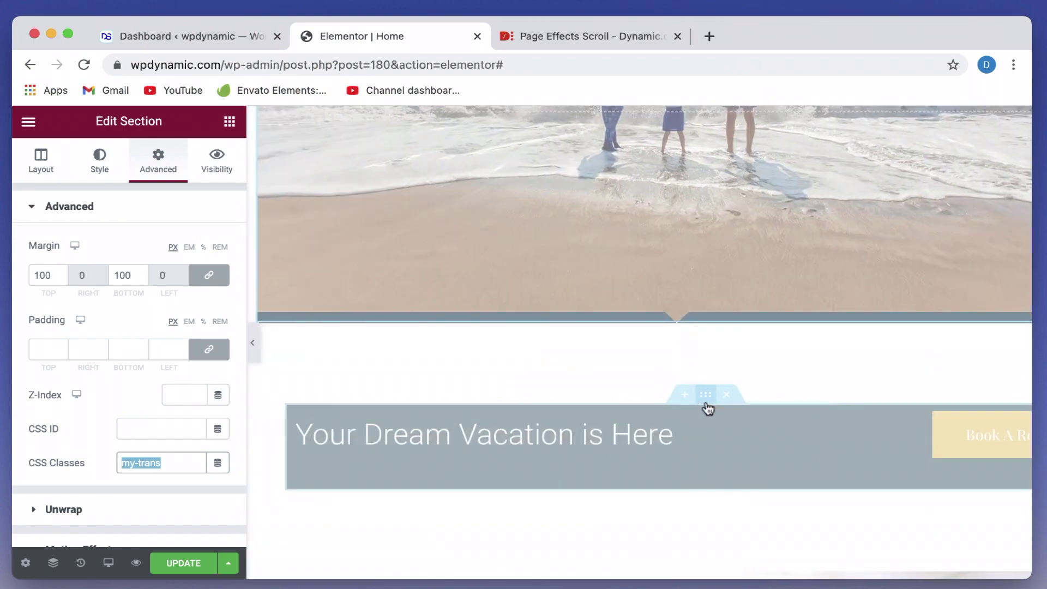
pyautogui.click(707, 401)
pyautogui.click(167, 164)
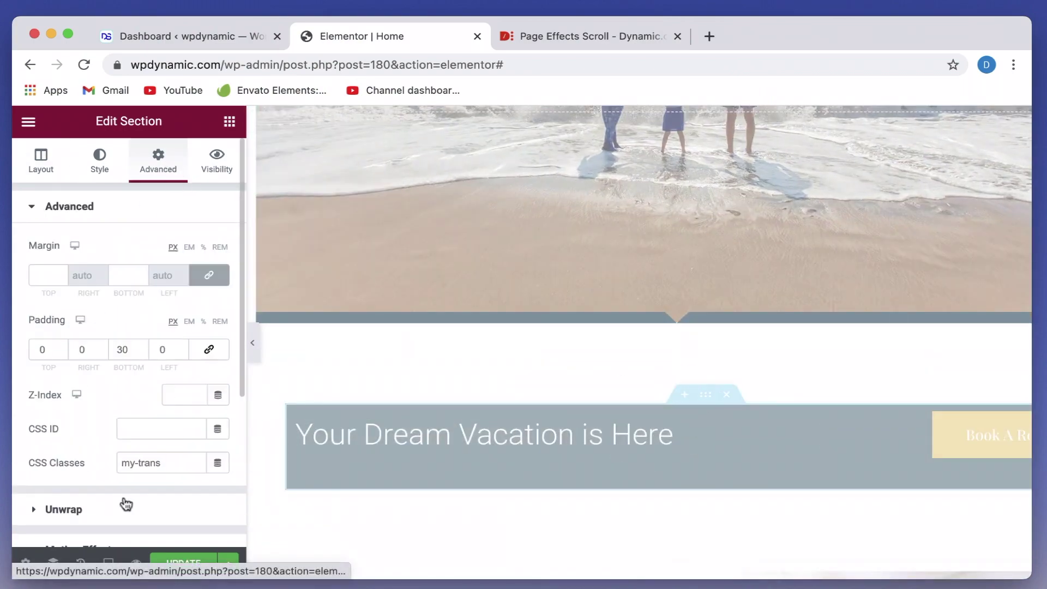
pyautogui.scroll(-5, 524, 491)
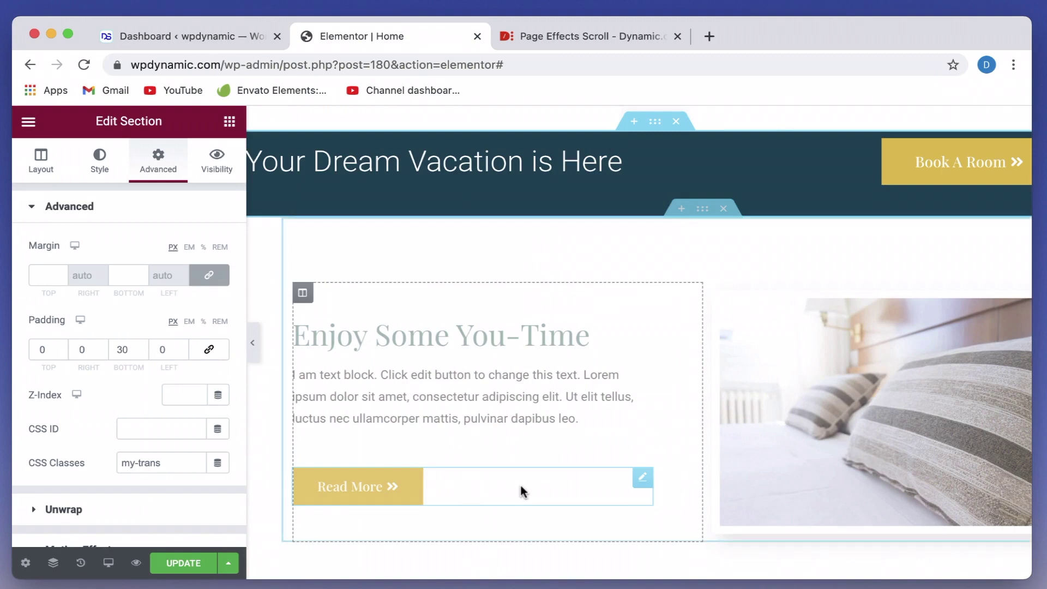
pyautogui.click(703, 210)
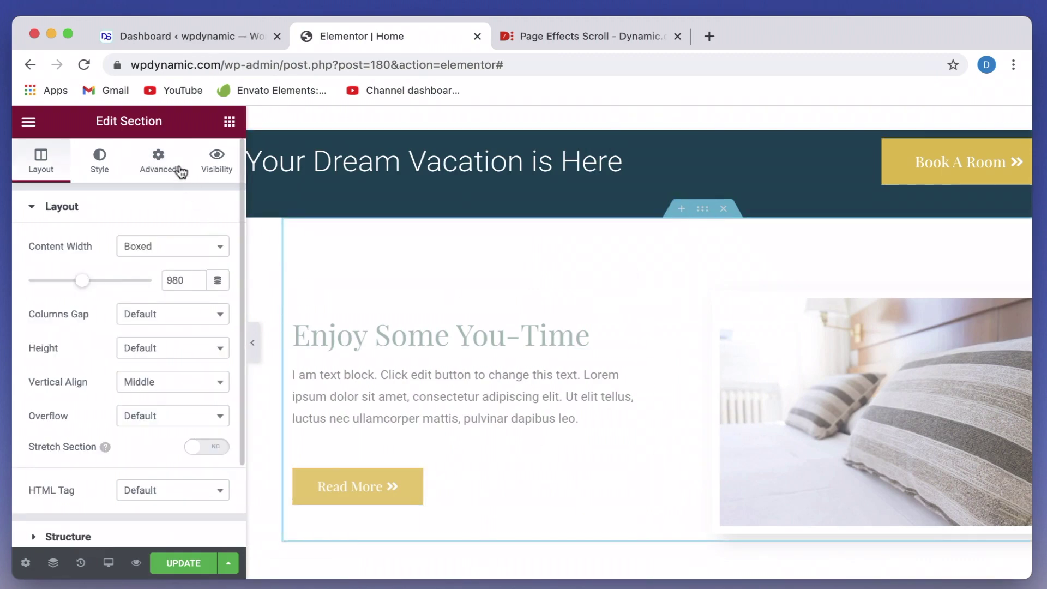
pyautogui.click(164, 164)
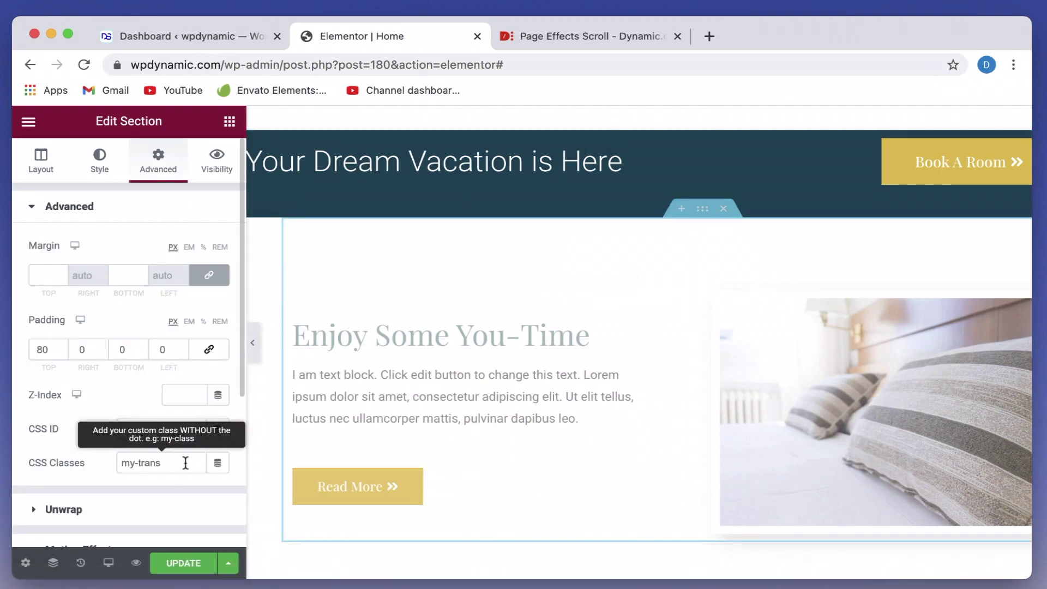
pyautogui.scroll(-2, 489, 466)
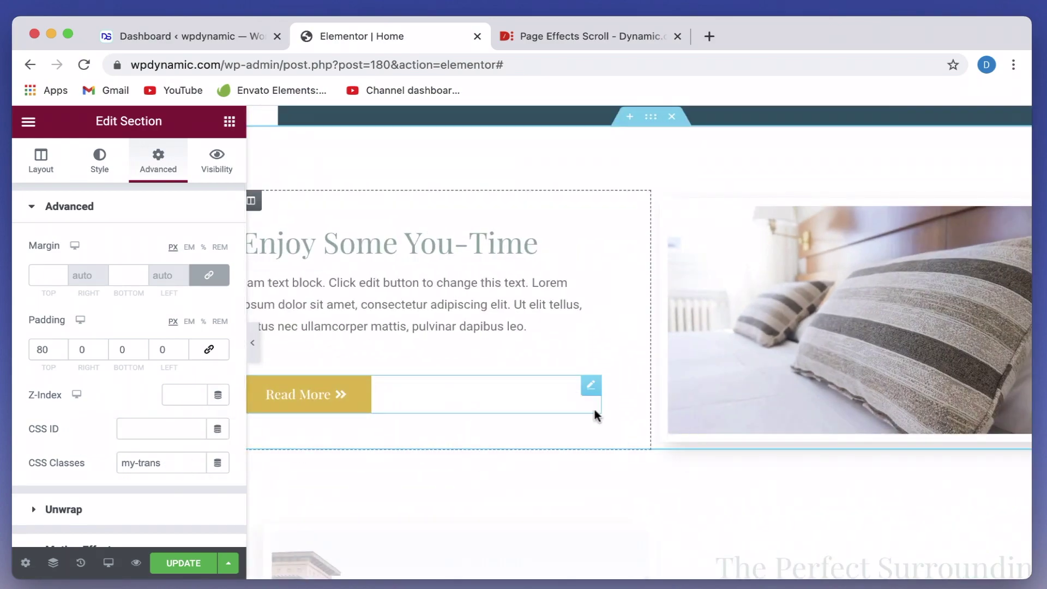
pyautogui.scroll(-3, 598, 410)
pyautogui.click(646, 272)
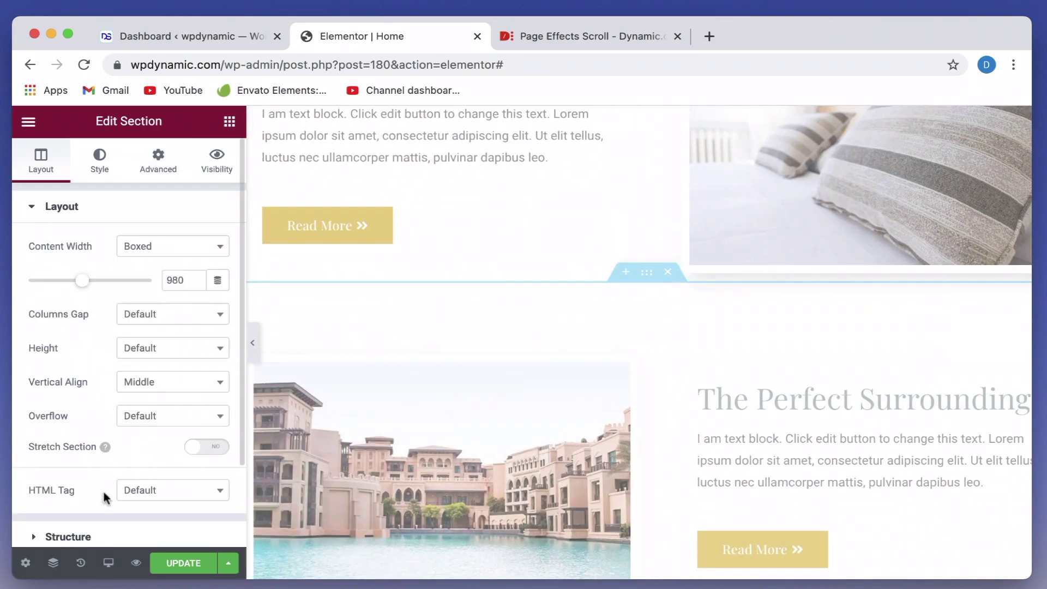
pyautogui.click(163, 175)
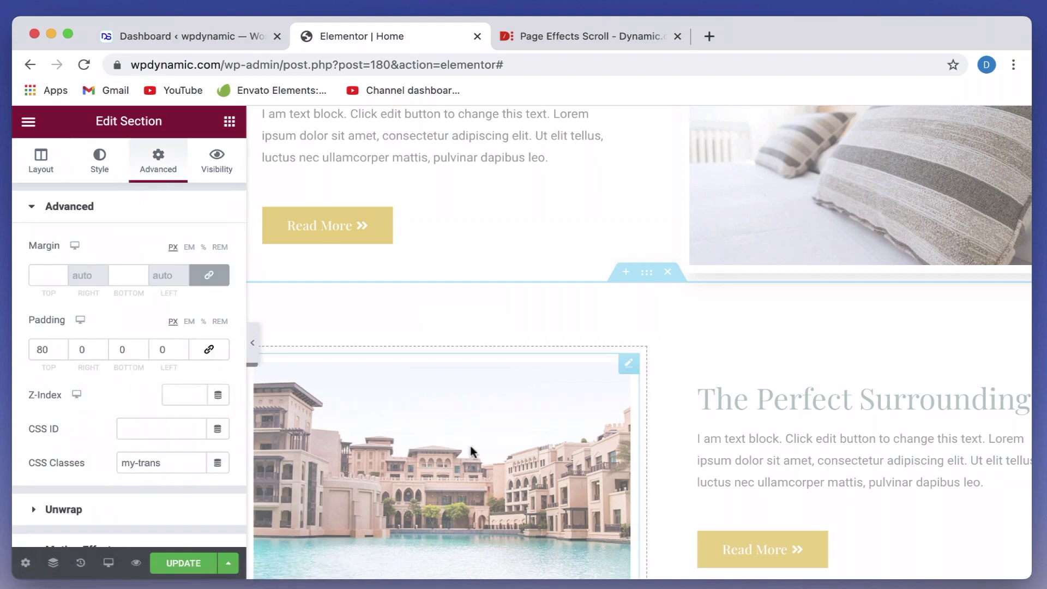
pyautogui.scroll(-5, 469, 453)
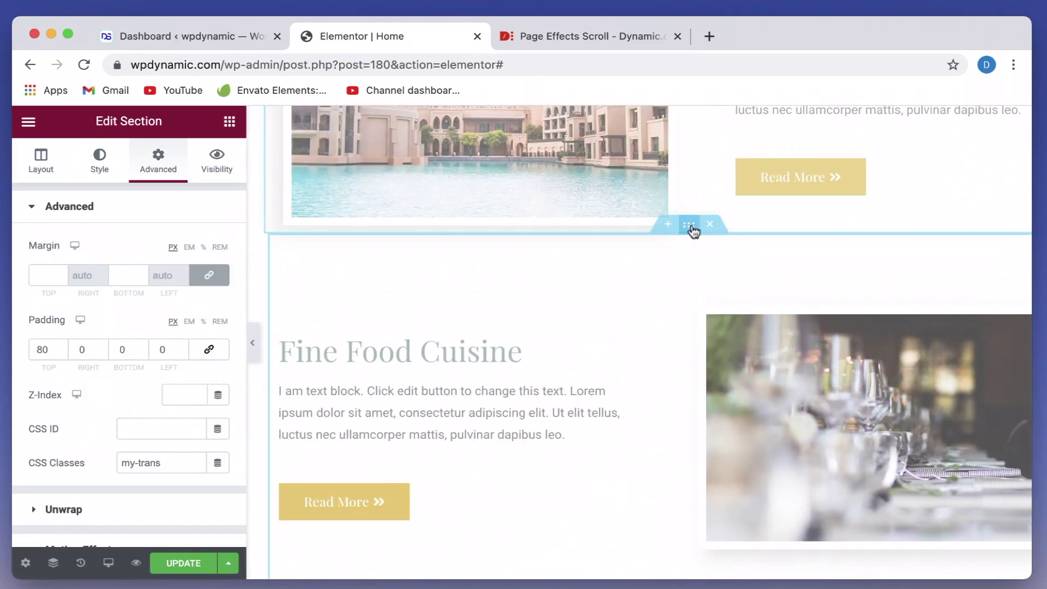
pyautogui.click(689, 225)
pyautogui.click(158, 164)
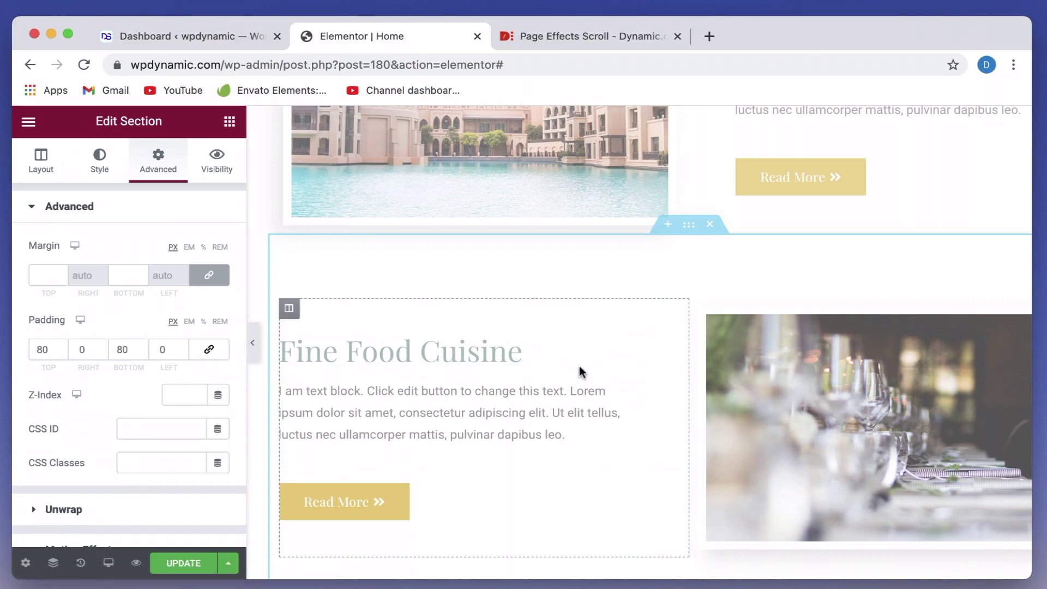
pyautogui.scroll(-15, 612, 395)
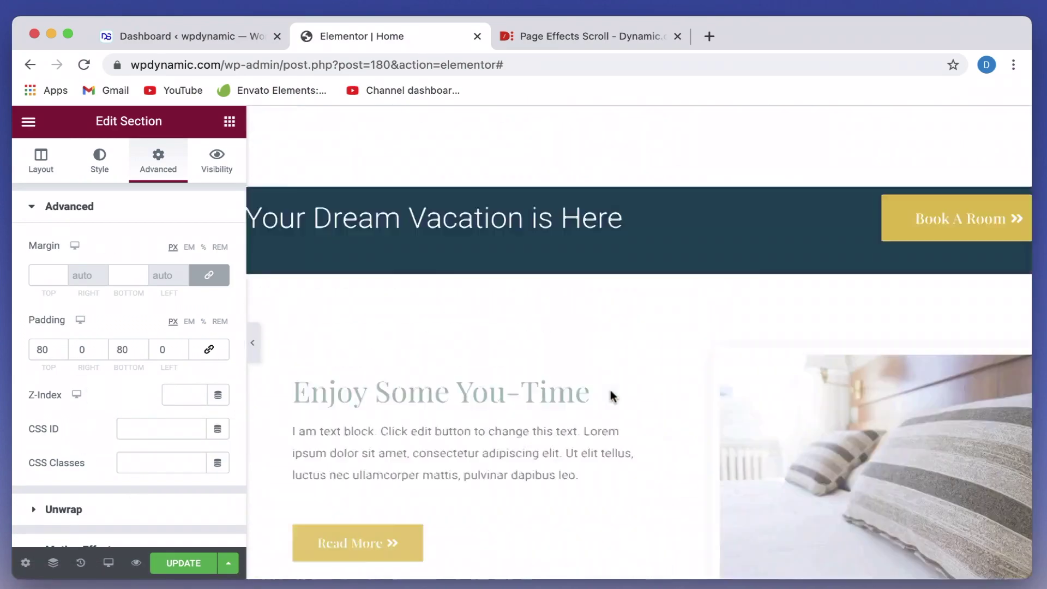
# - Enter 'my-trans' as the Page Scroll Custom section CLASS and update the page
pyautogui.click(25, 563)
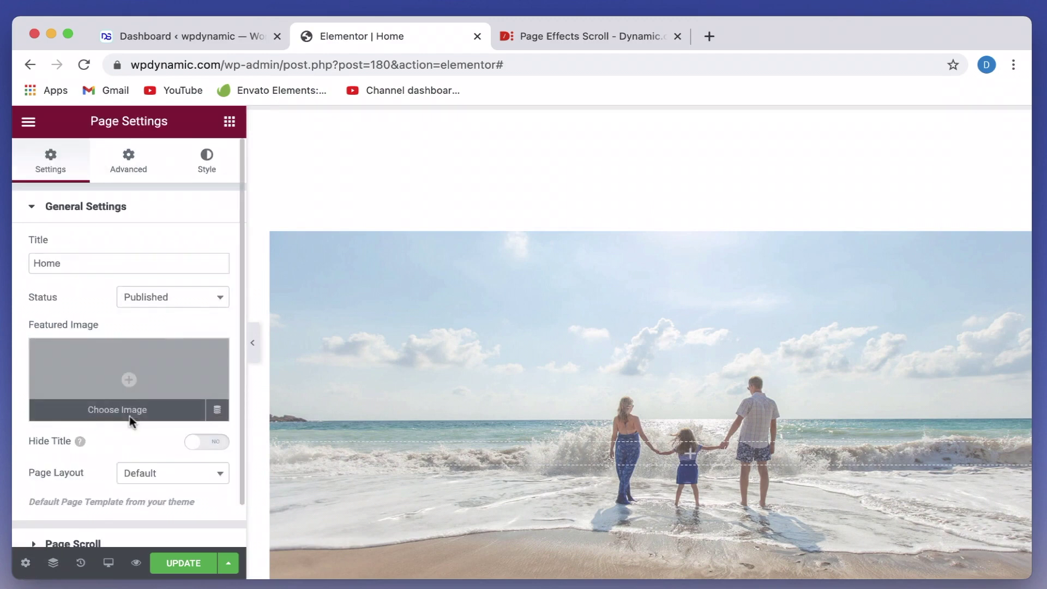
pyautogui.scroll(-1, 115, 436)
pyautogui.click(112, 525)
pyautogui.scroll(-3, 111, 523)
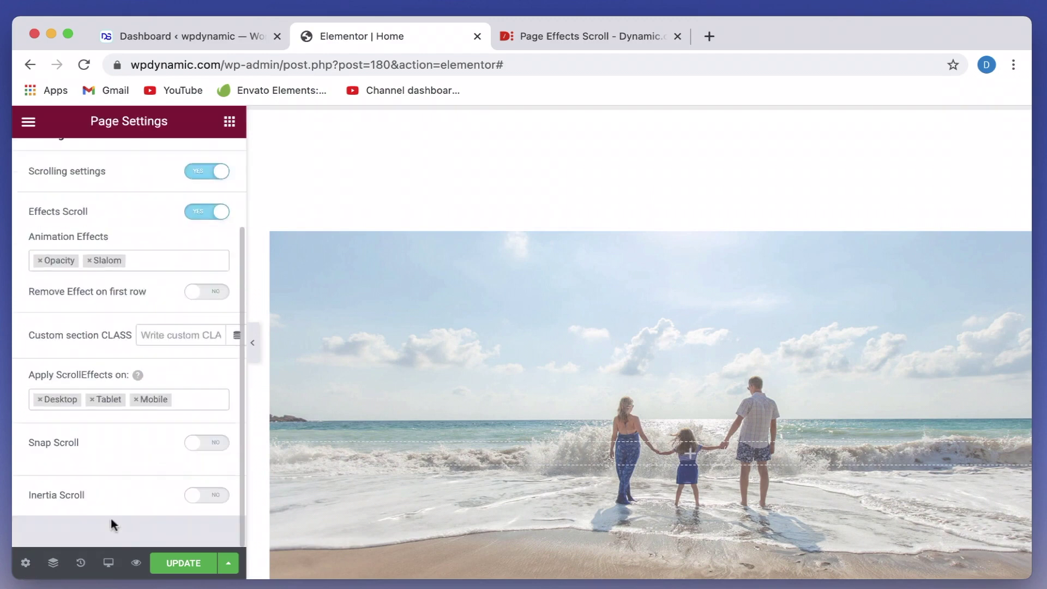
pyautogui.click(171, 340)
pyautogui.write('my-trans')
pyautogui.scroll(1, 171, 338)
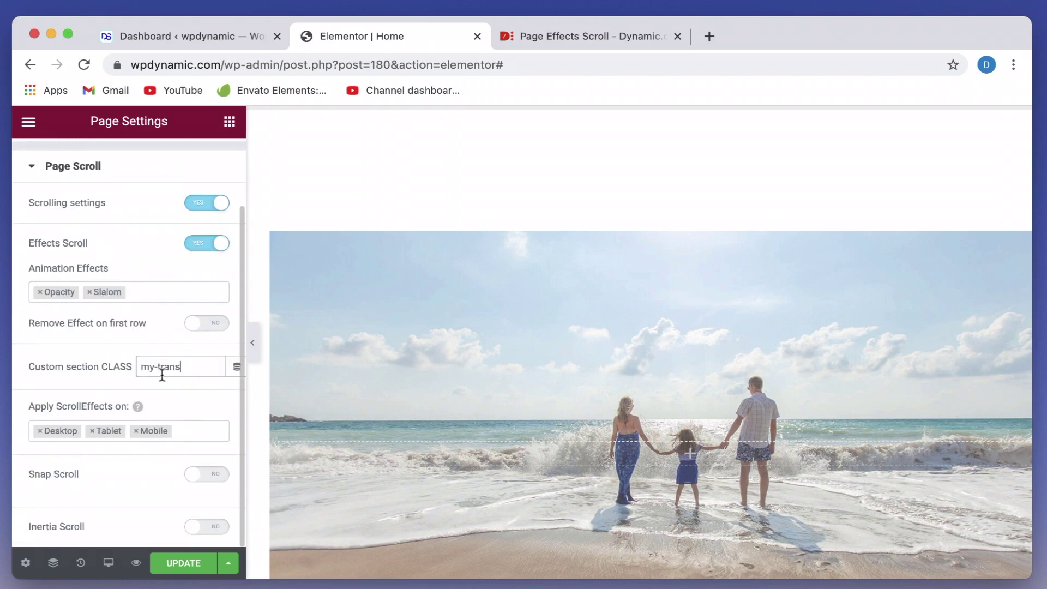
pyautogui.tripleClick(151, 367)
pyautogui.tripleClick(175, 361)
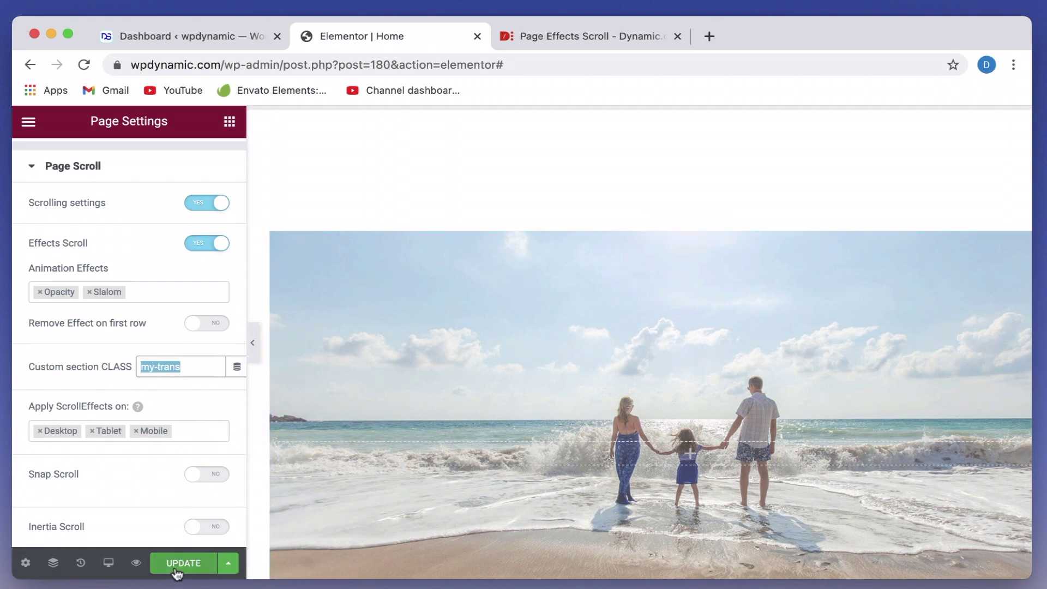
pyautogui.tripleClick(194, 366)
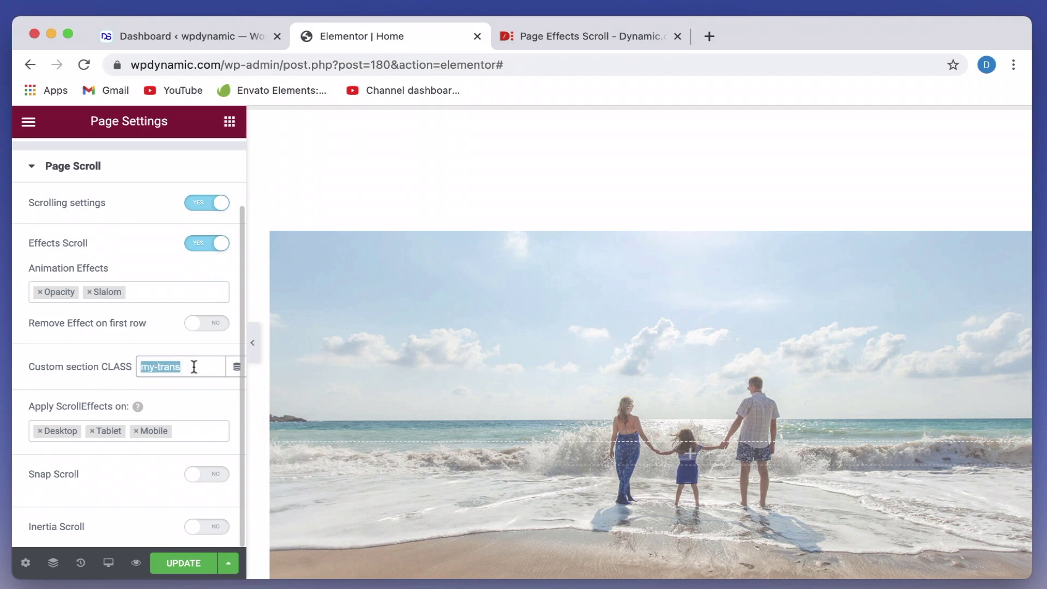
pyautogui.click(179, 564)
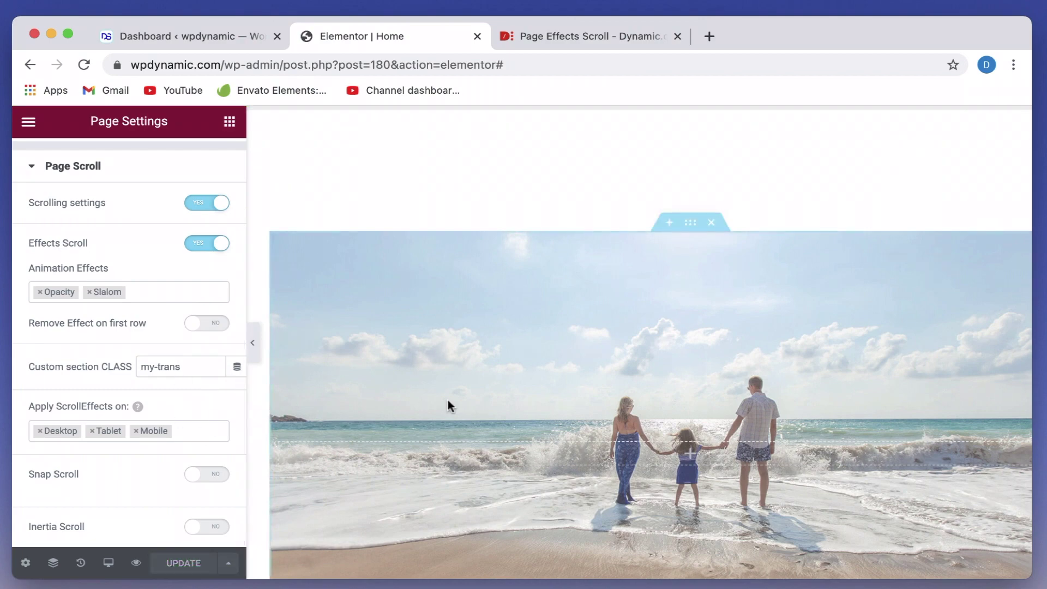
# - Toggle Effects Scroll off and back on, then update the page
pyautogui.scroll(-5, 450, 406)
pyautogui.scroll(-10, 447, 403)
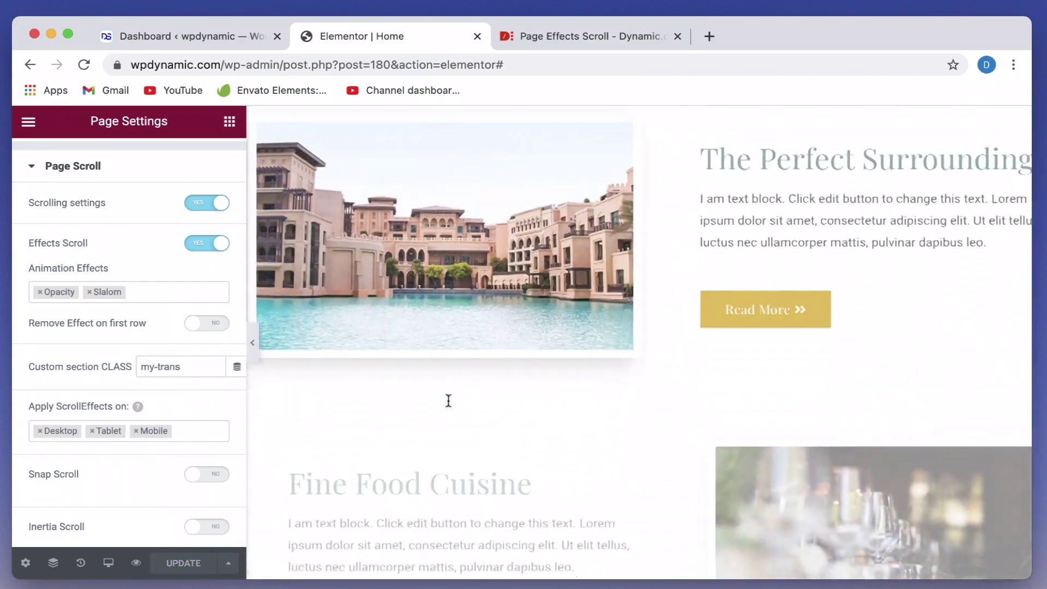
pyautogui.scroll(-2, 446, 401)
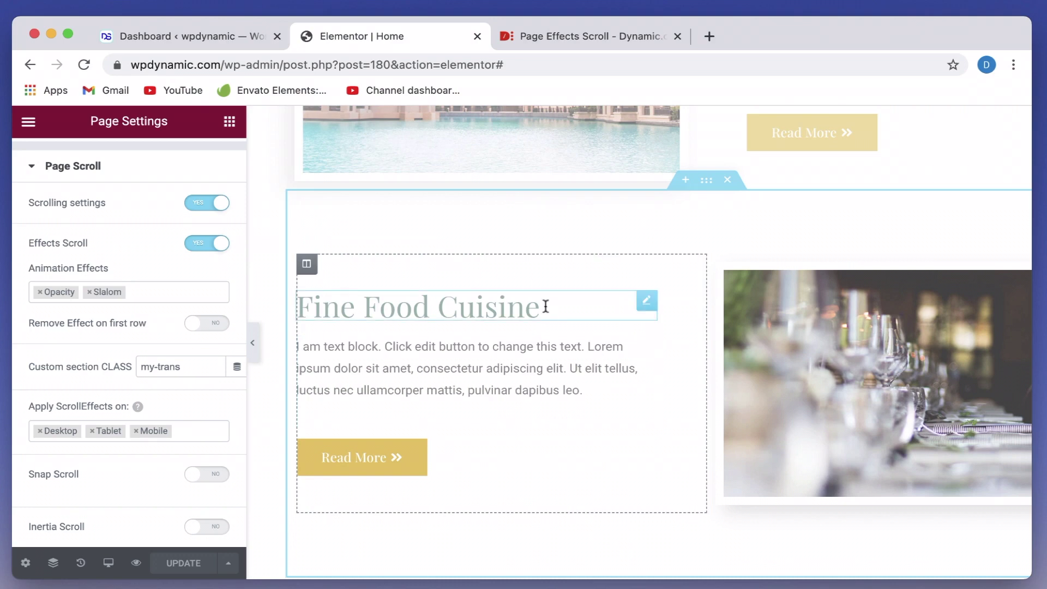
pyautogui.click(214, 246)
pyautogui.click(211, 248)
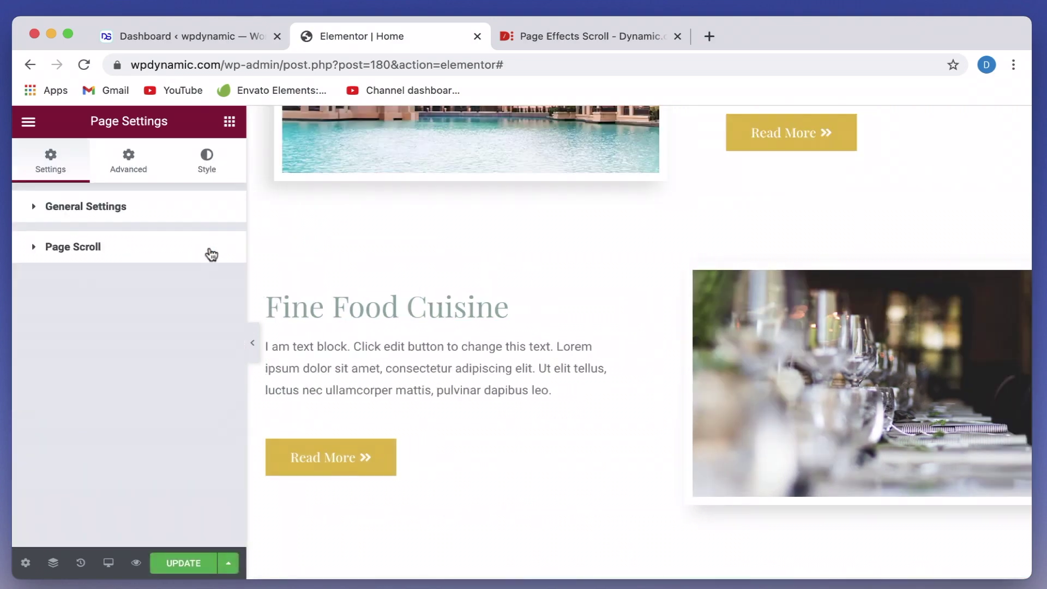
pyautogui.click(188, 247)
pyautogui.click(217, 324)
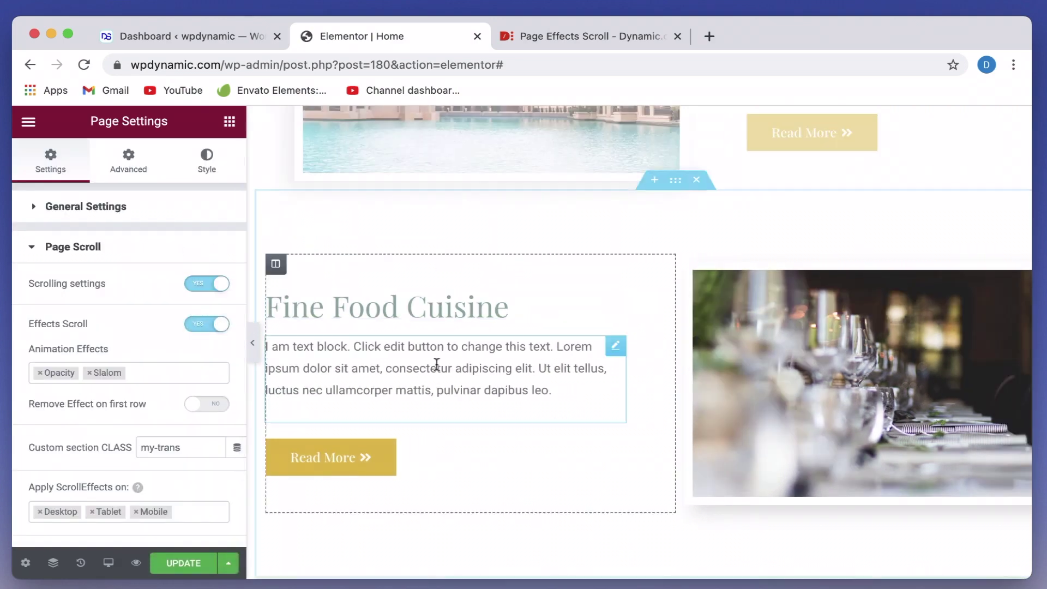
pyautogui.click(174, 568)
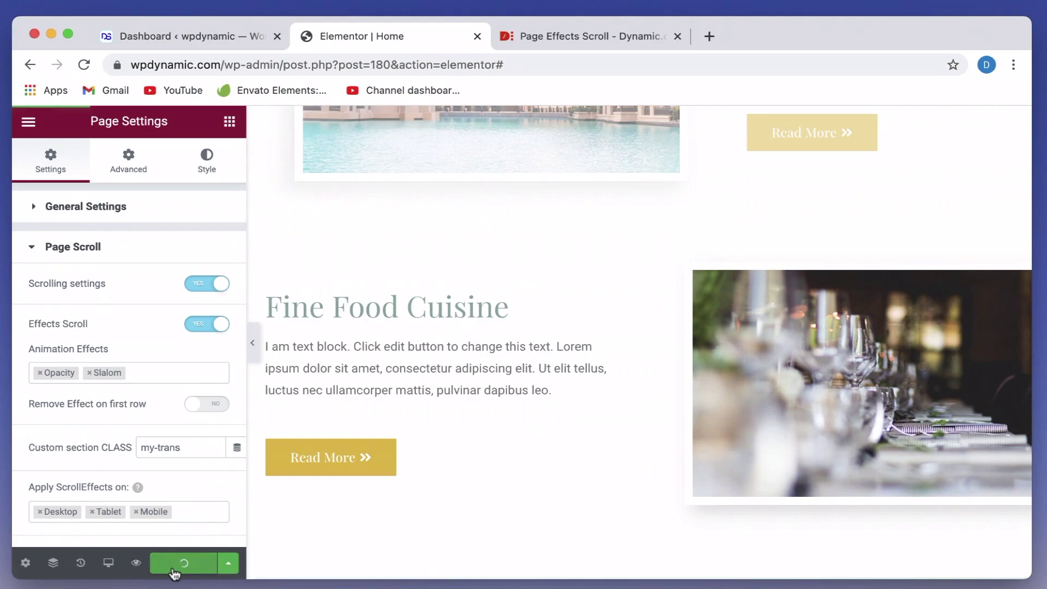
# - Scroll the preview to check the Opacity and Slalom effects on my-trans sections
pyautogui.scroll(10, 521, 385)
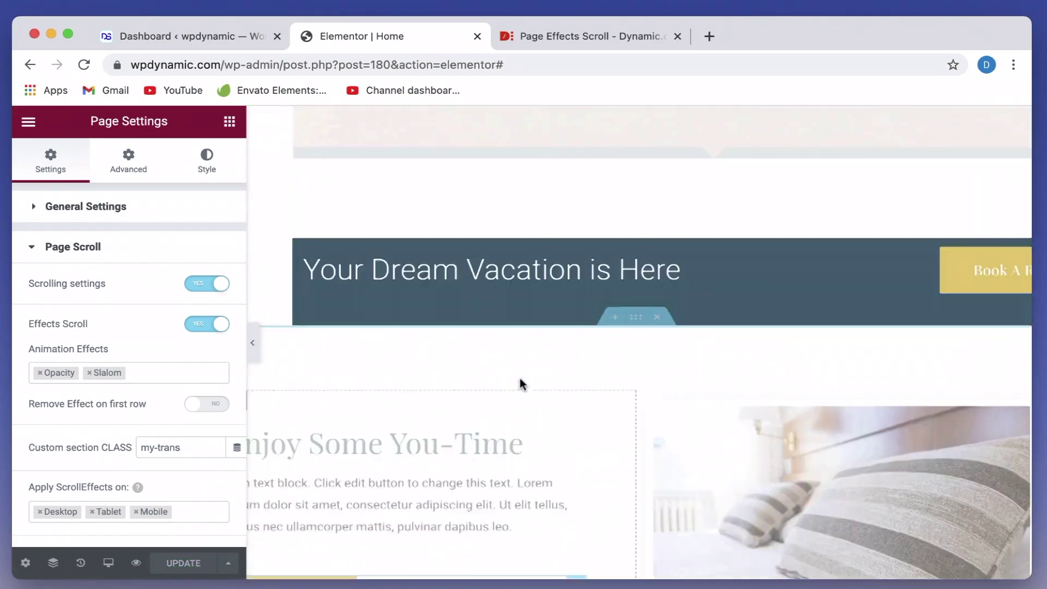
pyautogui.scroll(3, 521, 384)
pyautogui.scroll(-3, 521, 384)
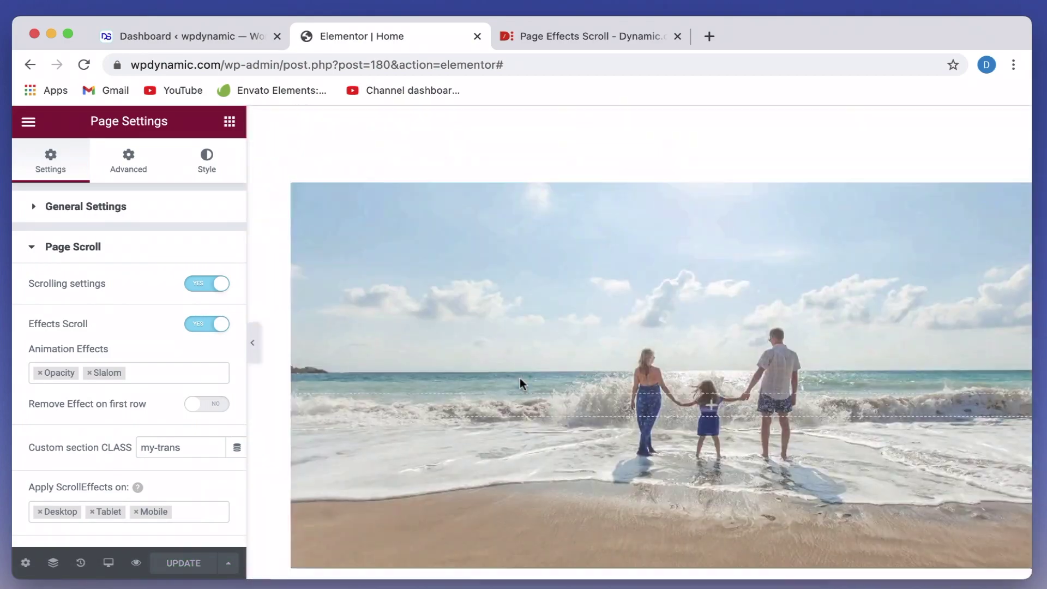
pyautogui.scroll(-8, 521, 384)
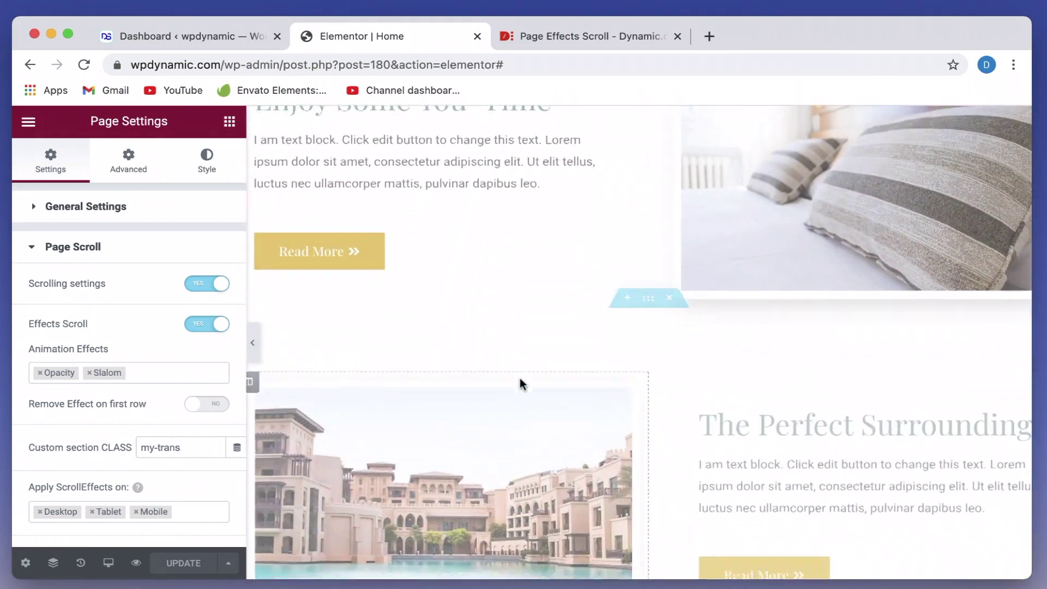
pyautogui.scroll(-3, 521, 385)
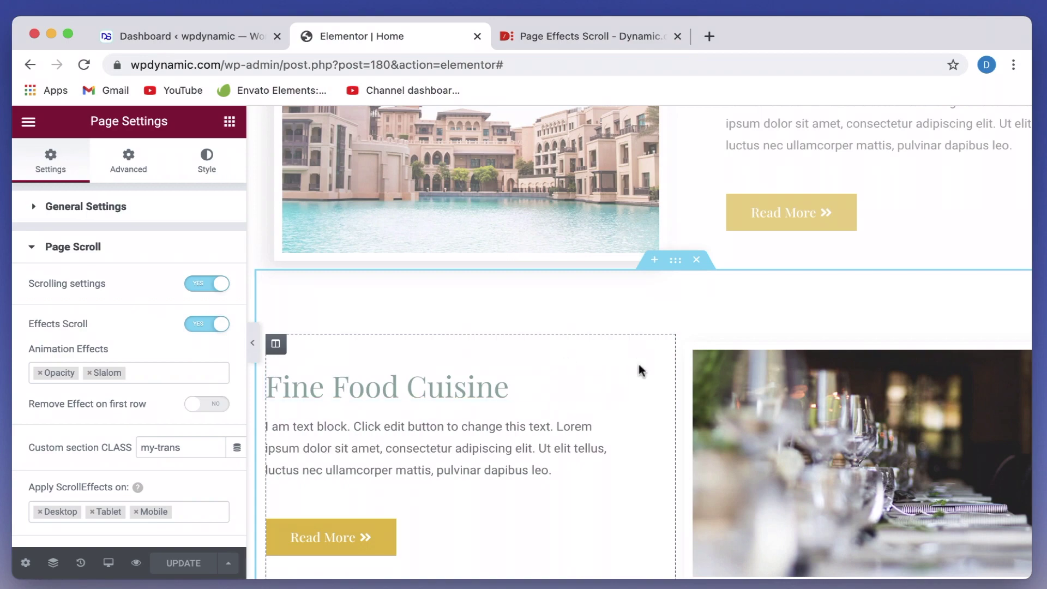
pyautogui.scroll(-10, 562, 426)
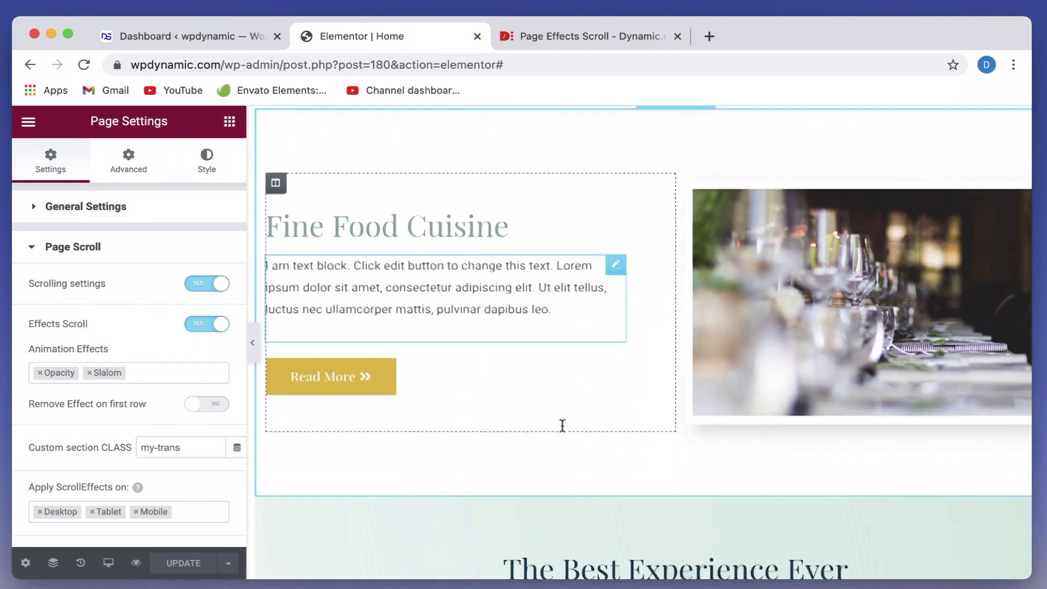
pyautogui.scroll(-8, 562, 426)
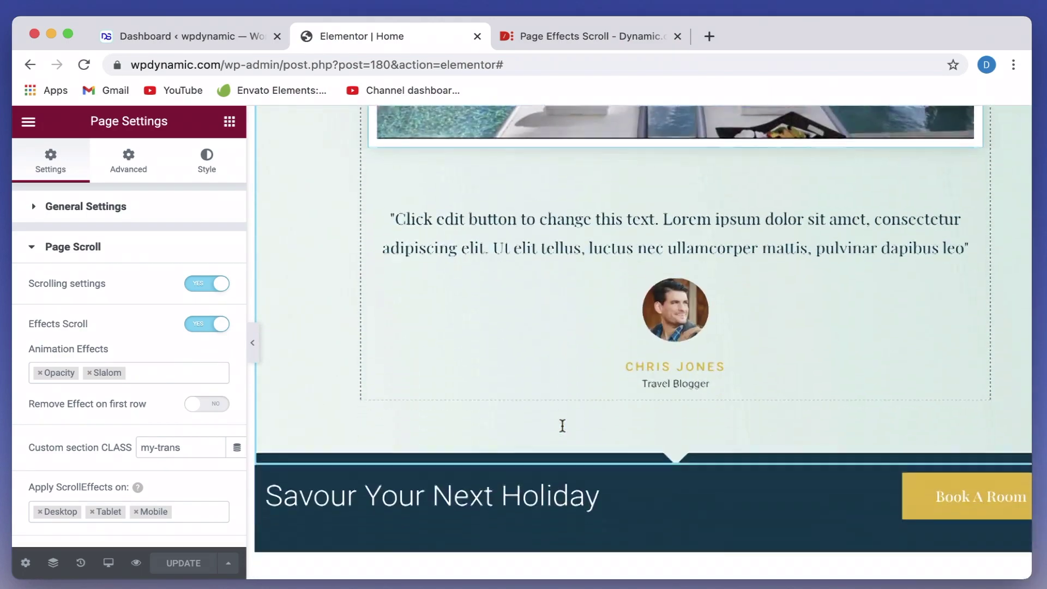
pyautogui.scroll(6, 562, 428)
pyautogui.scroll(10, 562, 431)
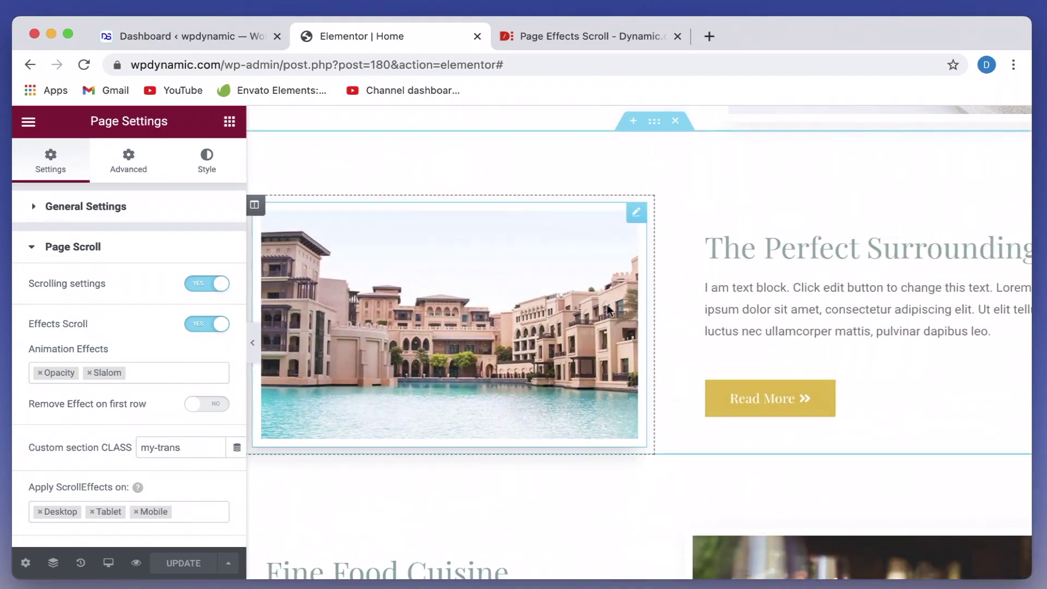
# - Confirm the resort pool section's Advanced CSS class is my-trans
pyautogui.click(655, 123)
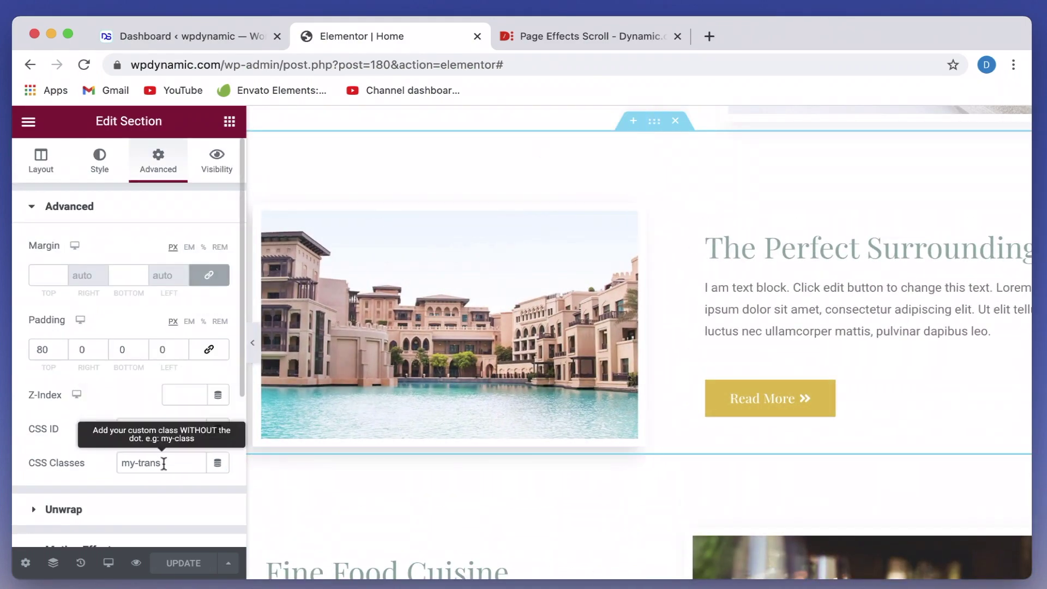
pyautogui.tripleClick(175, 463)
pyautogui.scroll(15, 578, 257)
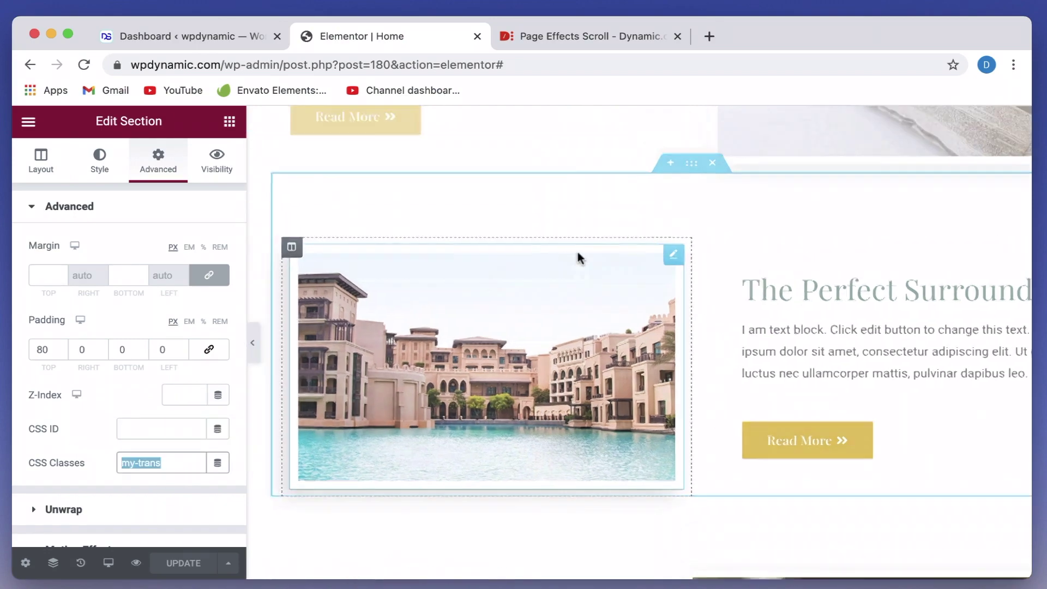
pyautogui.scroll(5, 578, 257)
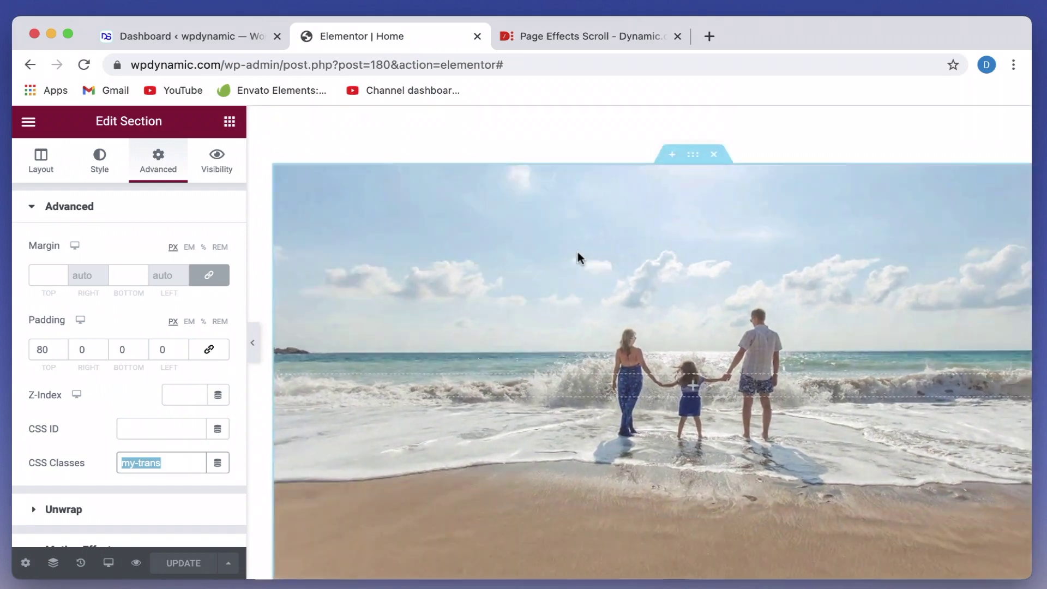
pyautogui.scroll(-15, 578, 257)
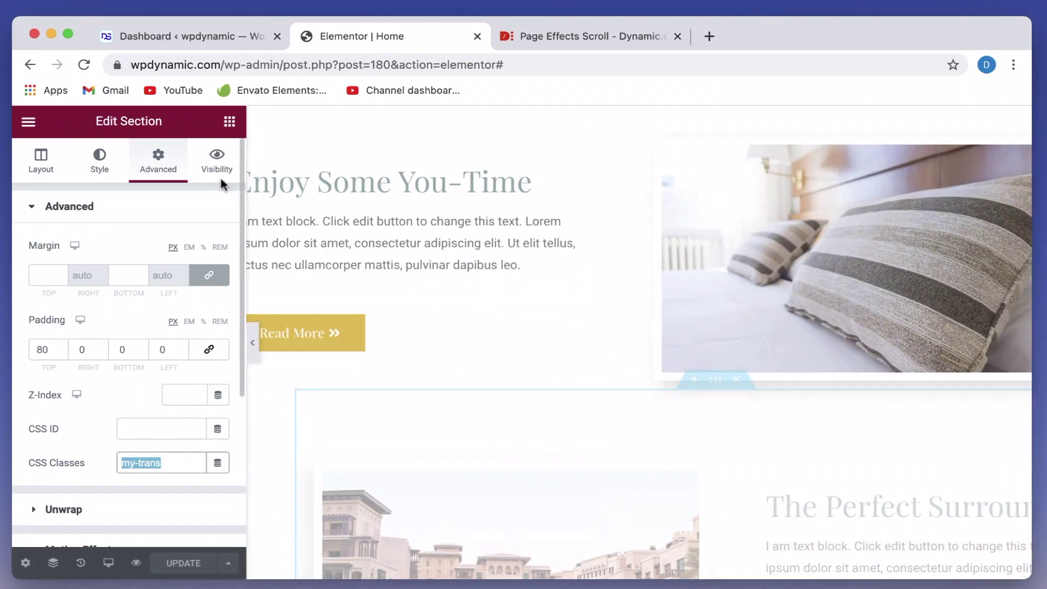
# - In Page Settings' Page Scroll, verify Animation Effects Opacity and Slalom and Custom section CLASS my-trans
pyautogui.click(26, 563)
pyautogui.scroll(-1, 79, 482)
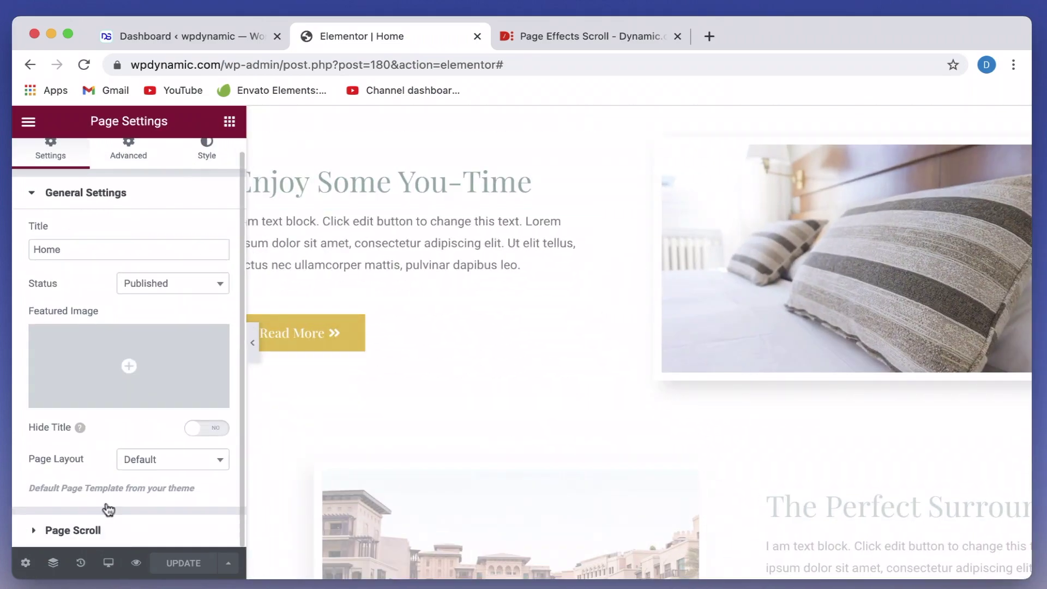
pyautogui.click(119, 530)
pyautogui.scroll(-2, 143, 459)
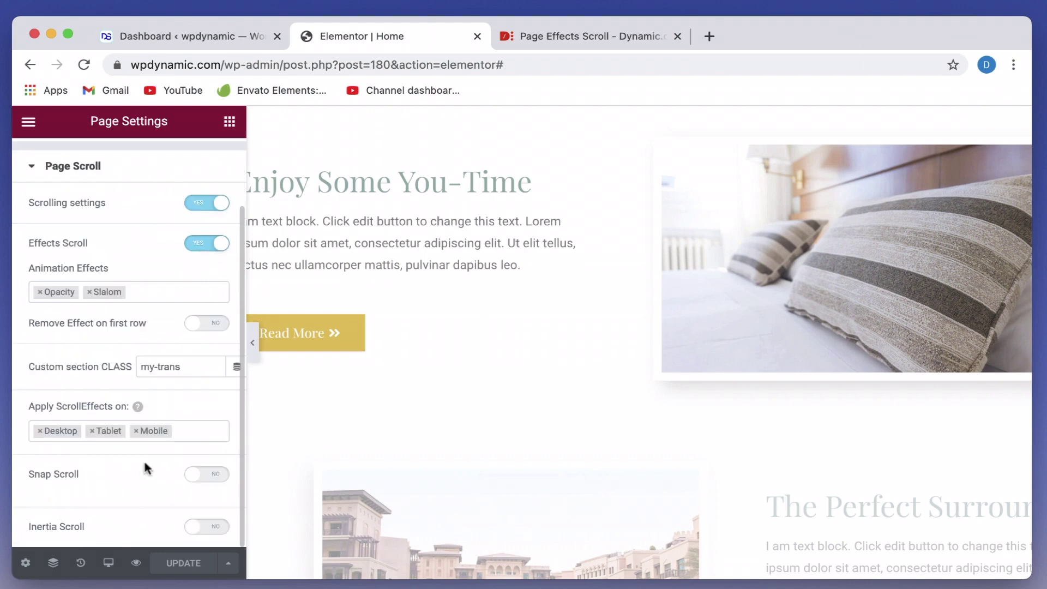
pyautogui.click(121, 295)
pyautogui.click(183, 284)
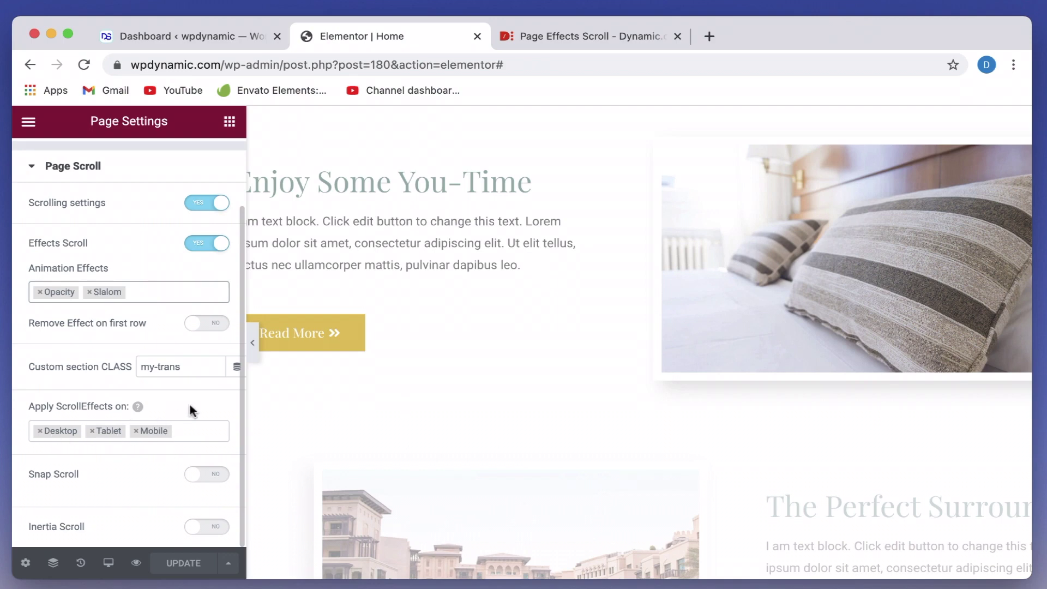
pyautogui.tripleClick(186, 366)
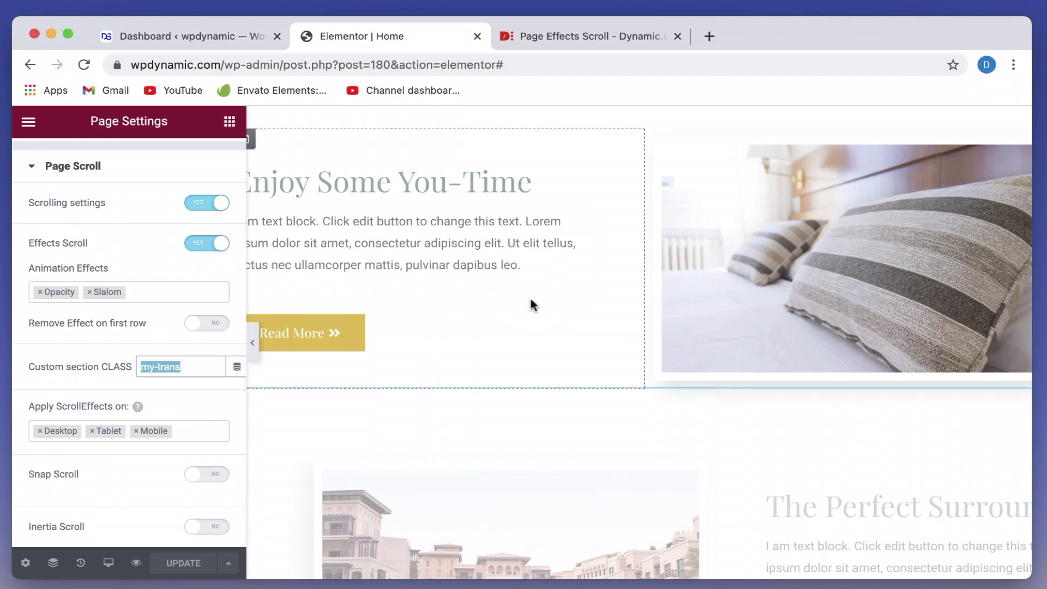
pyautogui.click(158, 368)
pyautogui.tripleClick(157, 369)
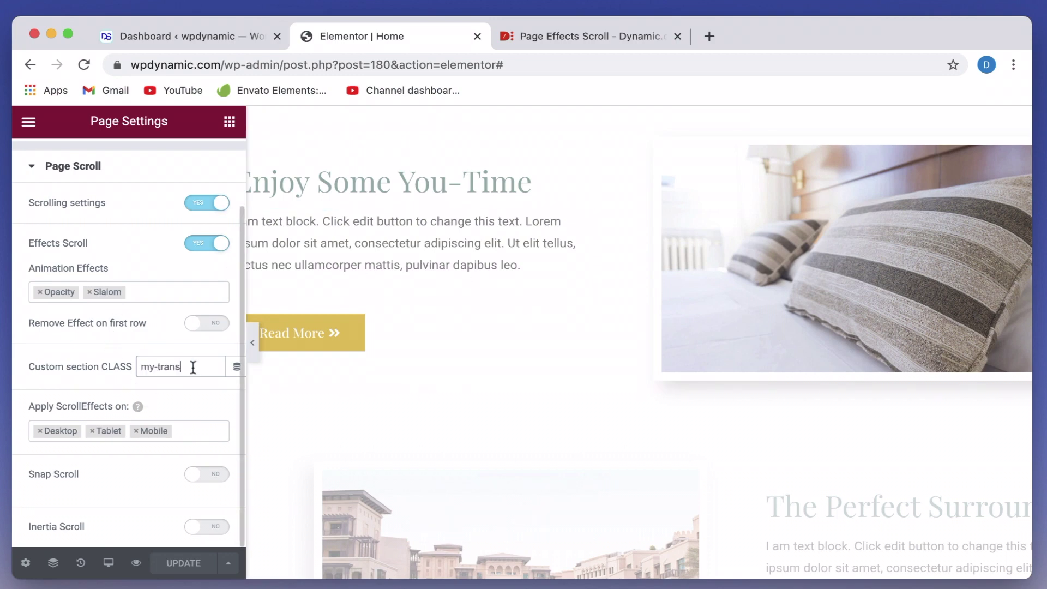
pyautogui.tripleClick(193, 367)
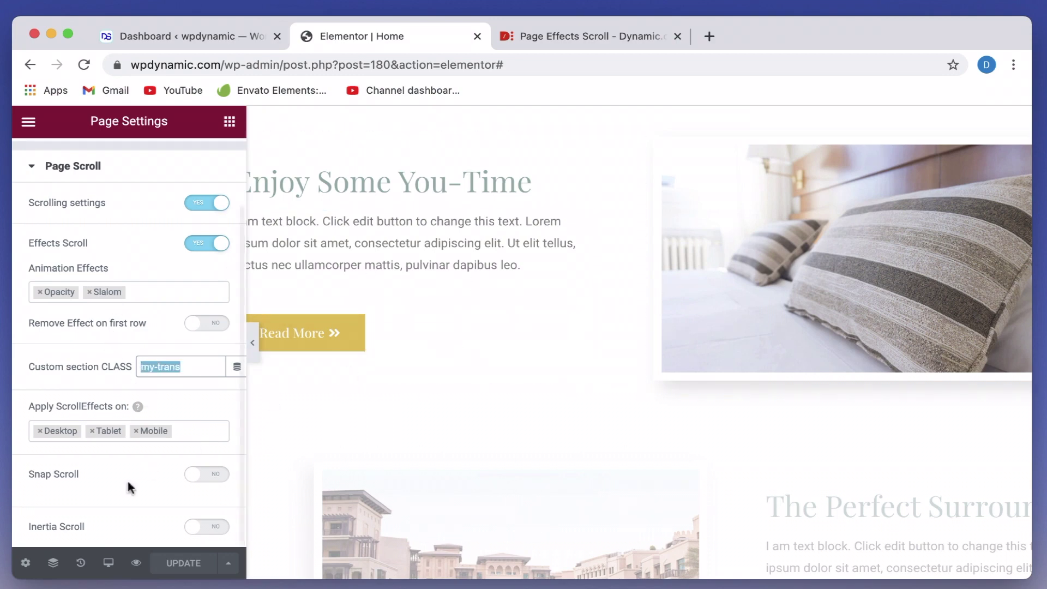
pyautogui.scroll(5, 524, 262)
pyautogui.scroll(5, 528, 268)
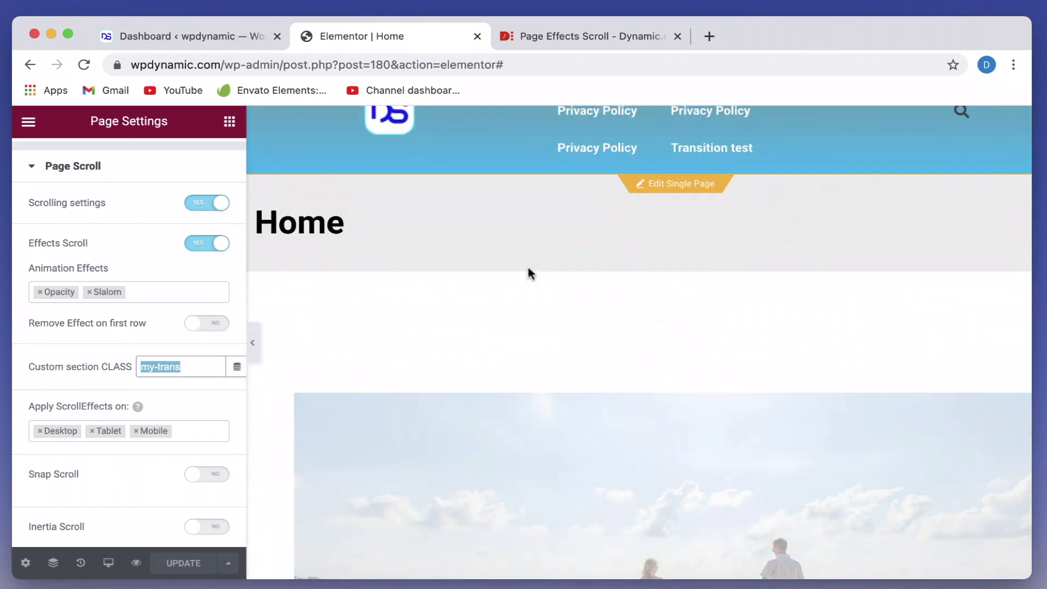
pyautogui.scroll(-3, 528, 268)
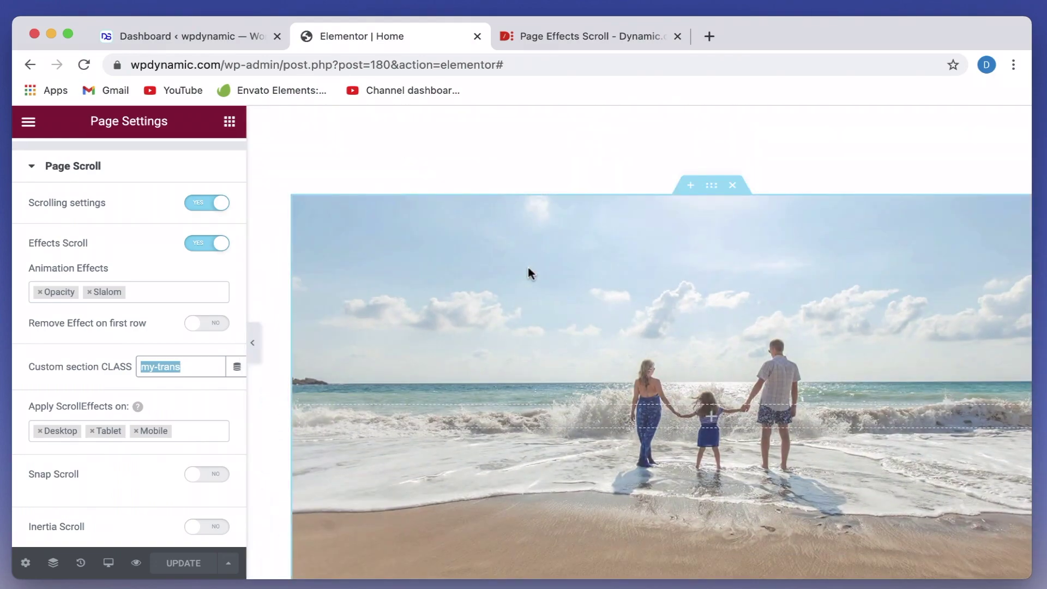